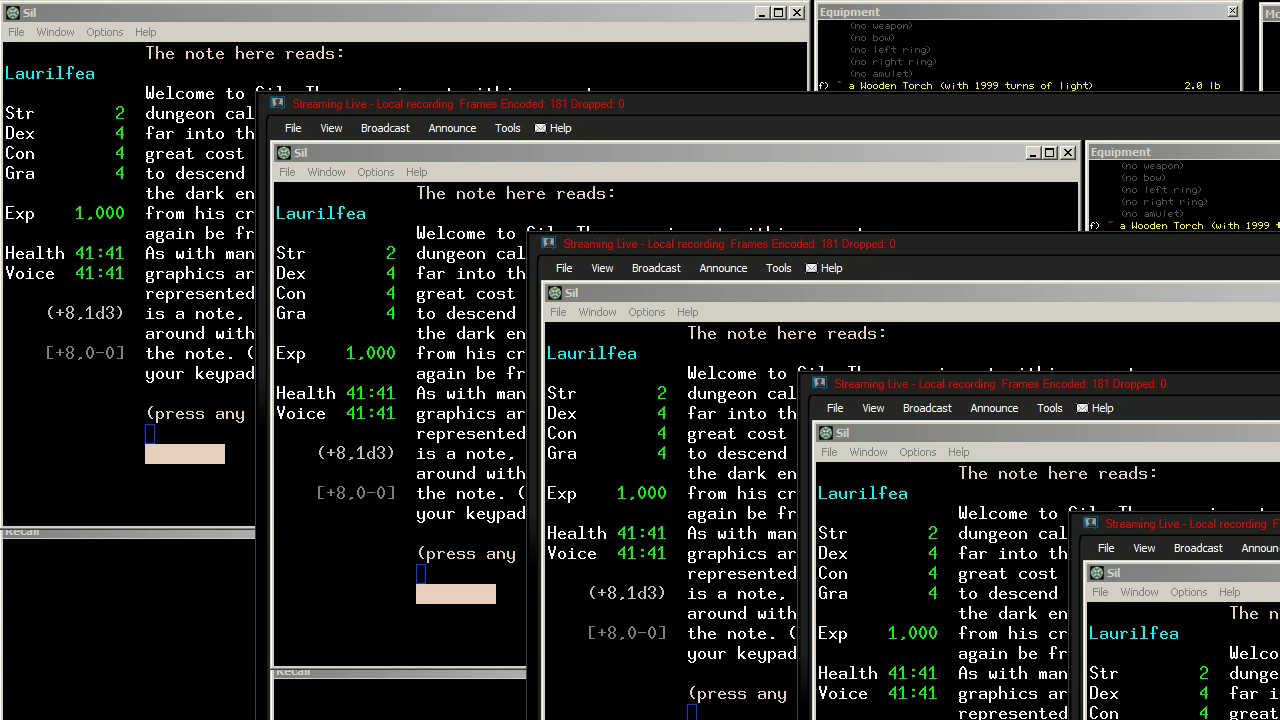
# Step: Bring the Sil window to the front and dismiss the opening welcome note
pyautogui.click(509, 316)
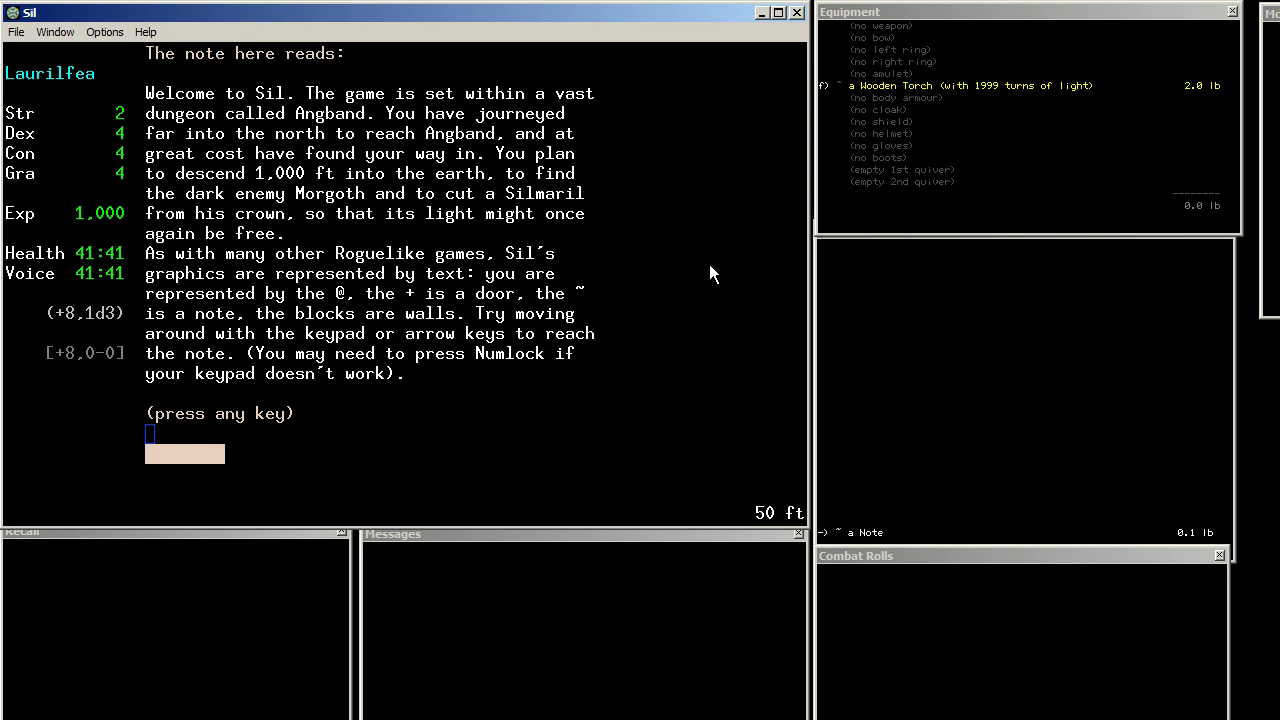
pyautogui.press('space')
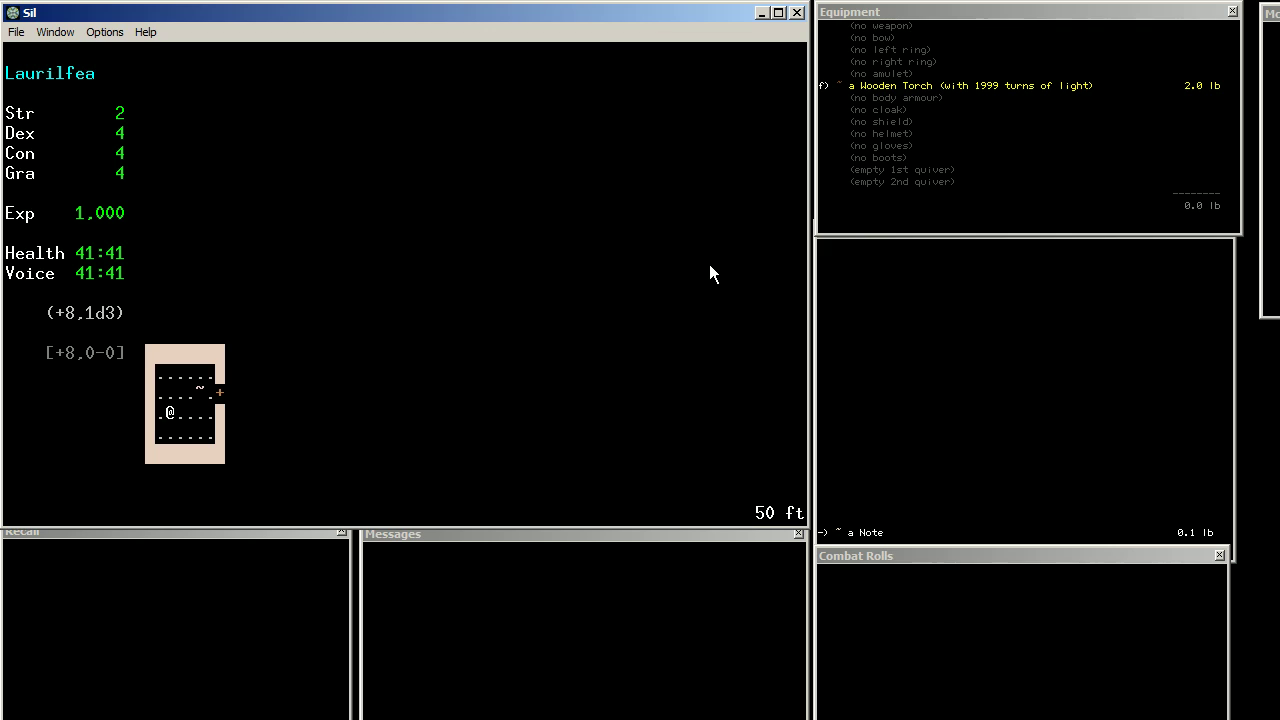
# Step: Walk onto the second note, read it, and go through the room's door into the passage
pyautogui.press('d')
pyautogui.press('a')
pyautogui.press('9')
pyautogui.press('6')
pyautogui.press('6')
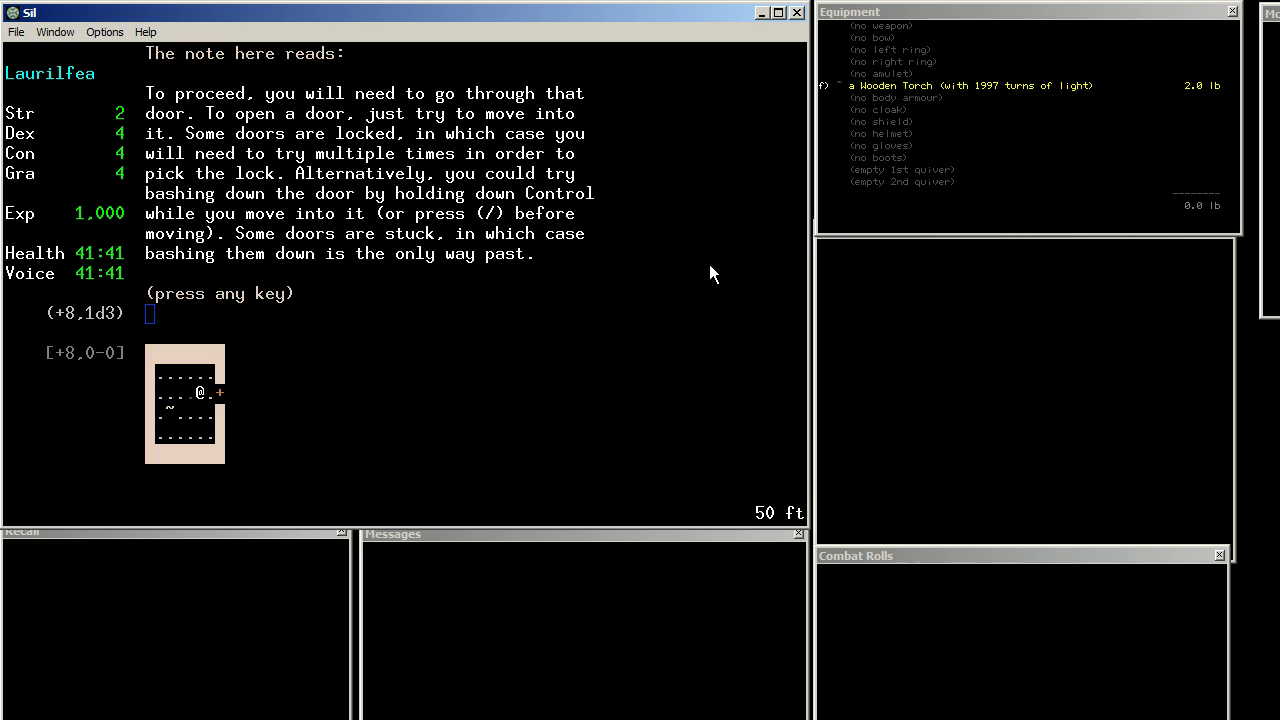
pyautogui.press('6')
pyautogui.press('6')
pyautogui.press('6')
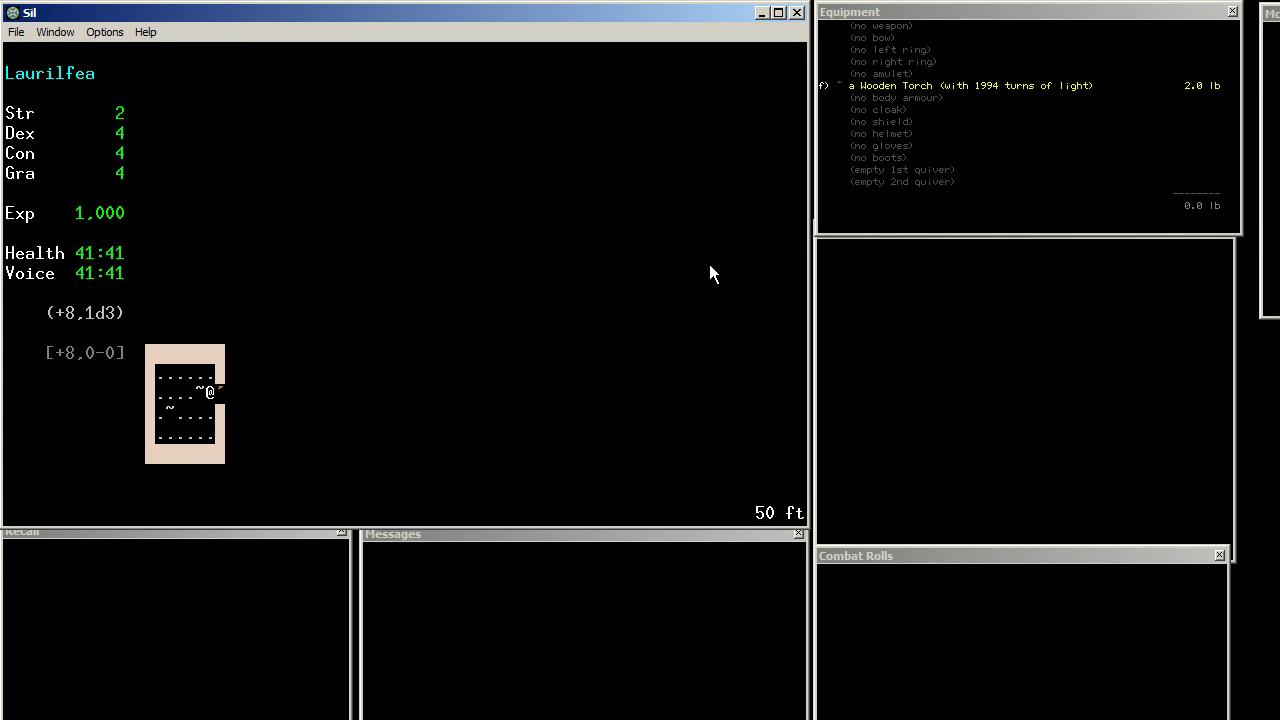
pyautogui.press('6')
pyautogui.press('6')
pyautogui.press('6')
pyautogui.press('6')
pyautogui.press('6')
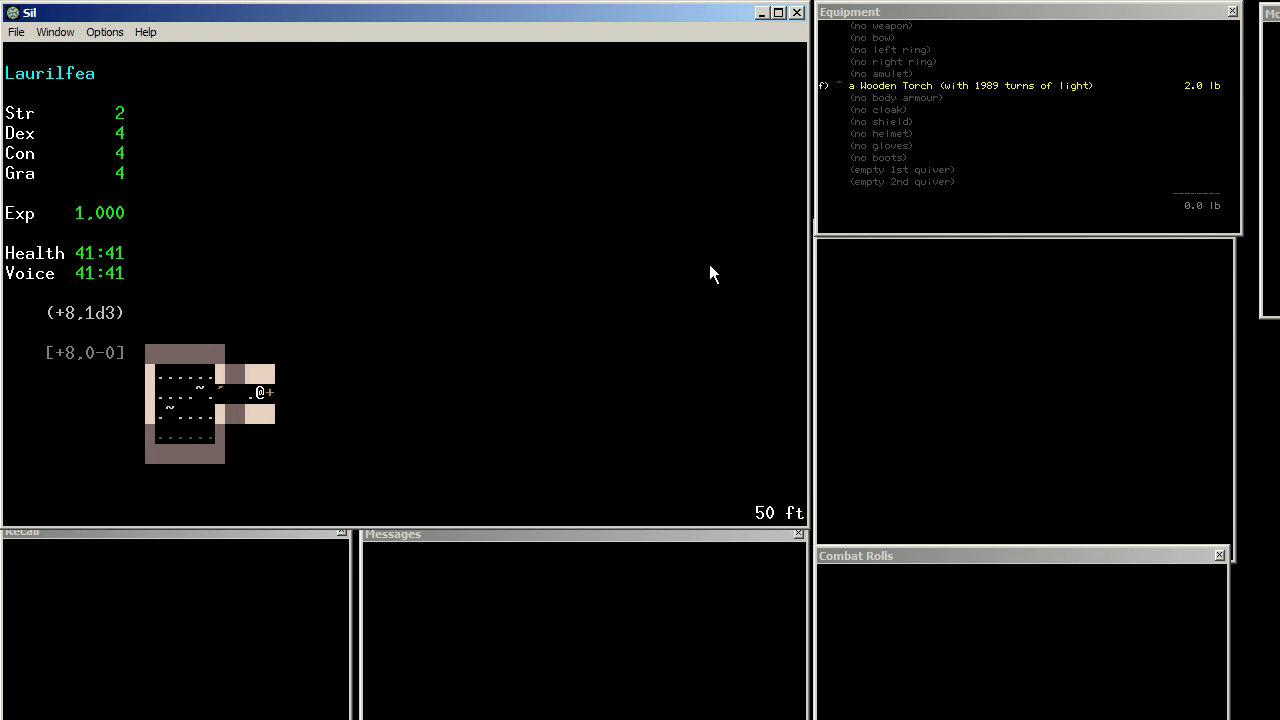
pyautogui.press('6')
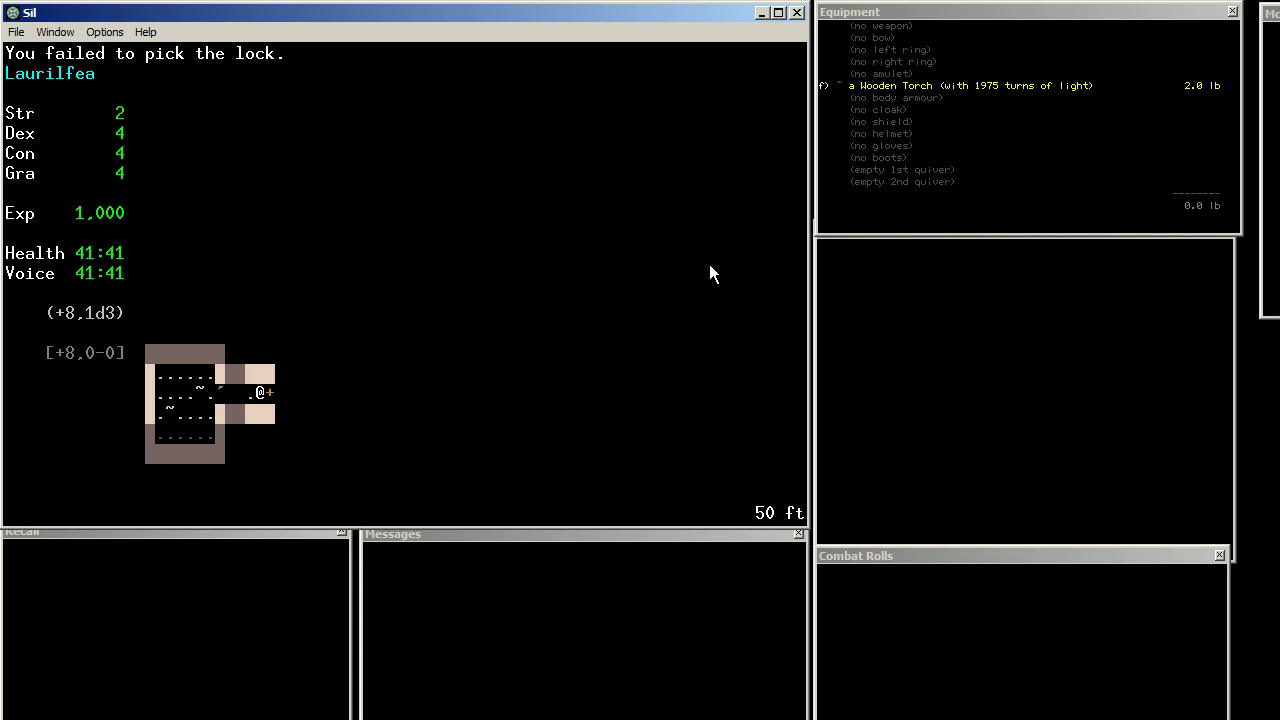
# Step: Pick the locked door's lock and walk onto the Curved Sword in the new room
pyautogui.press('Right')
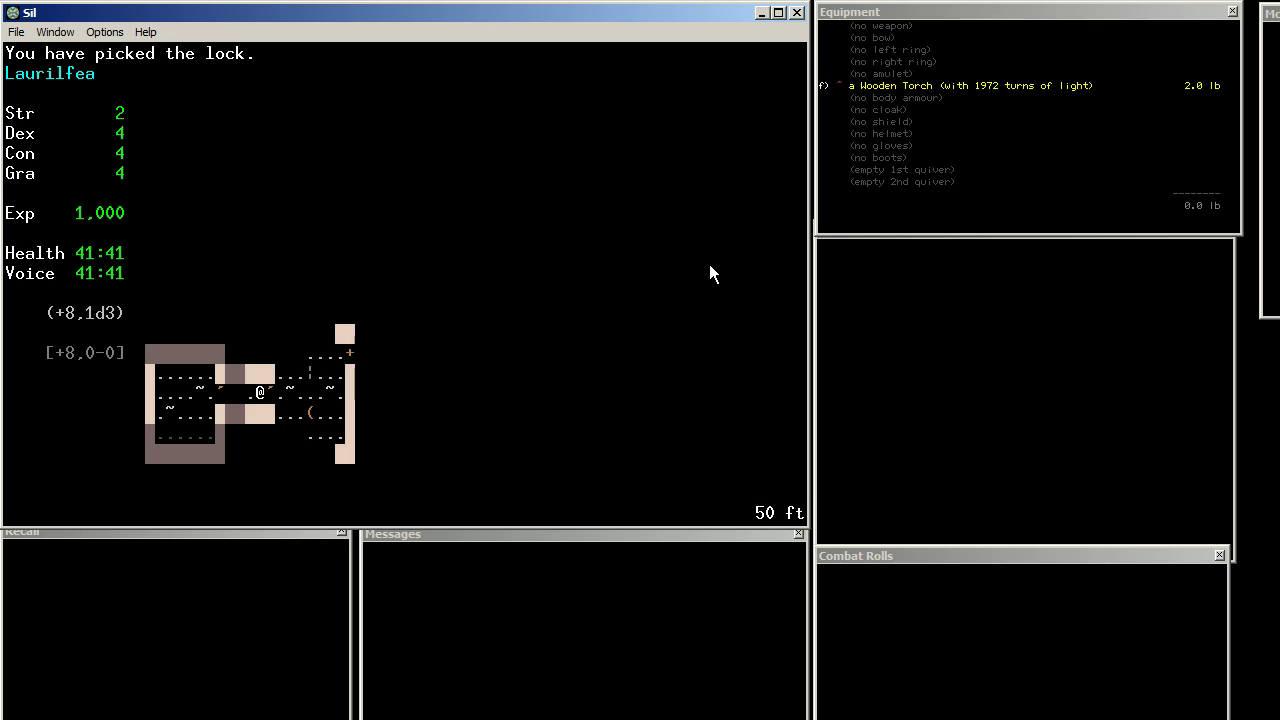
pyautogui.press('Right')
pyautogui.press('Right')
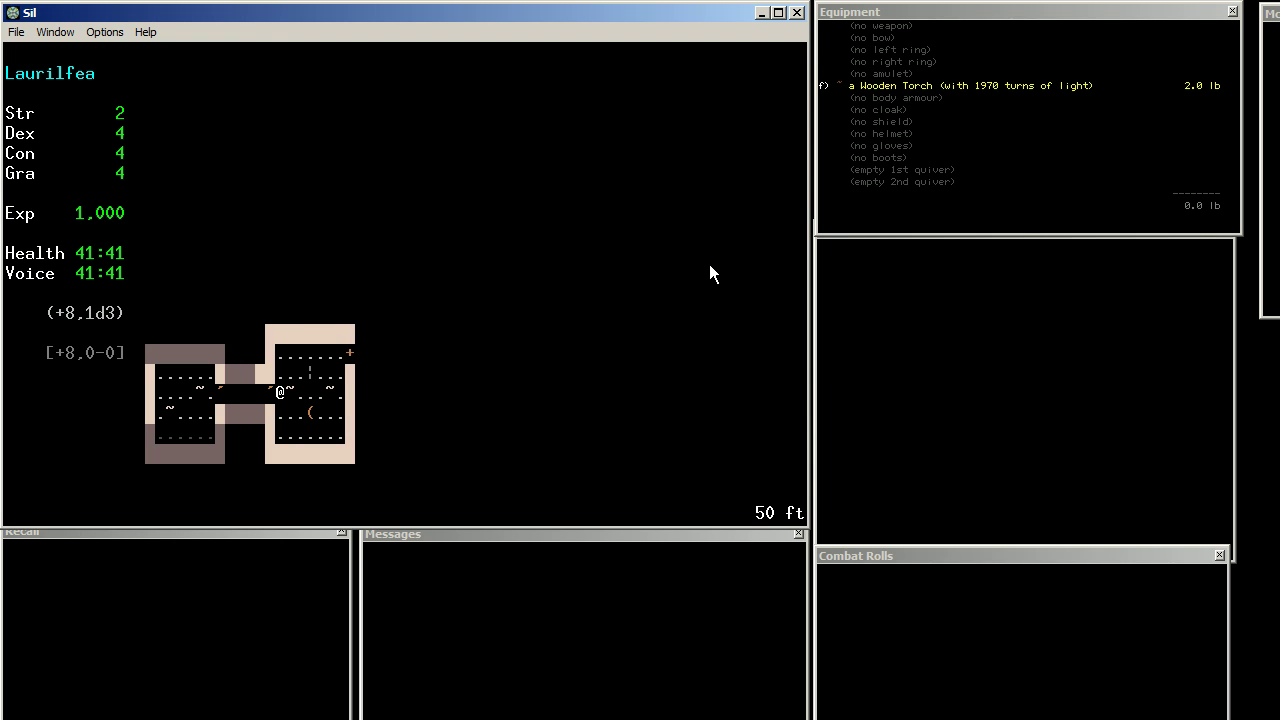
pyautogui.press('9')
pyautogui.press('Right')
pyautogui.press('Right')
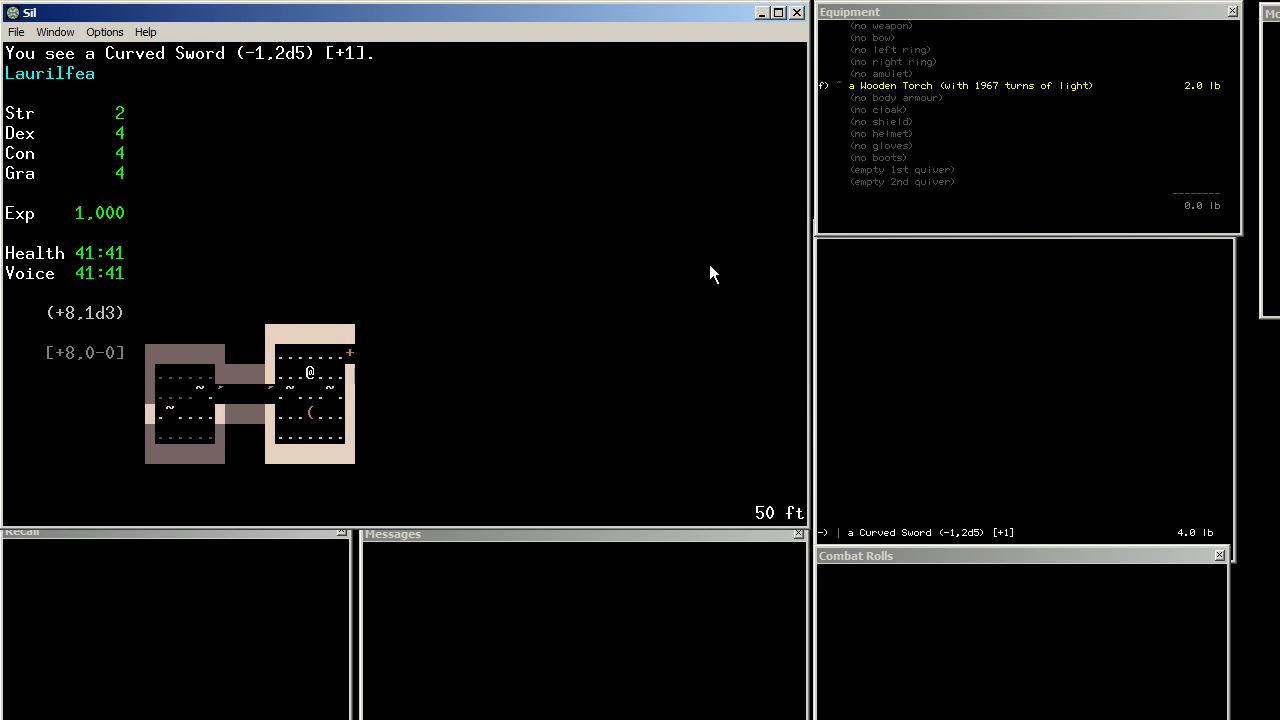
# Step: Walk over the Leather Armour and through the room's far door
pyautogui.press('Down')
pyautogui.press('Down')
pyautogui.press('9')
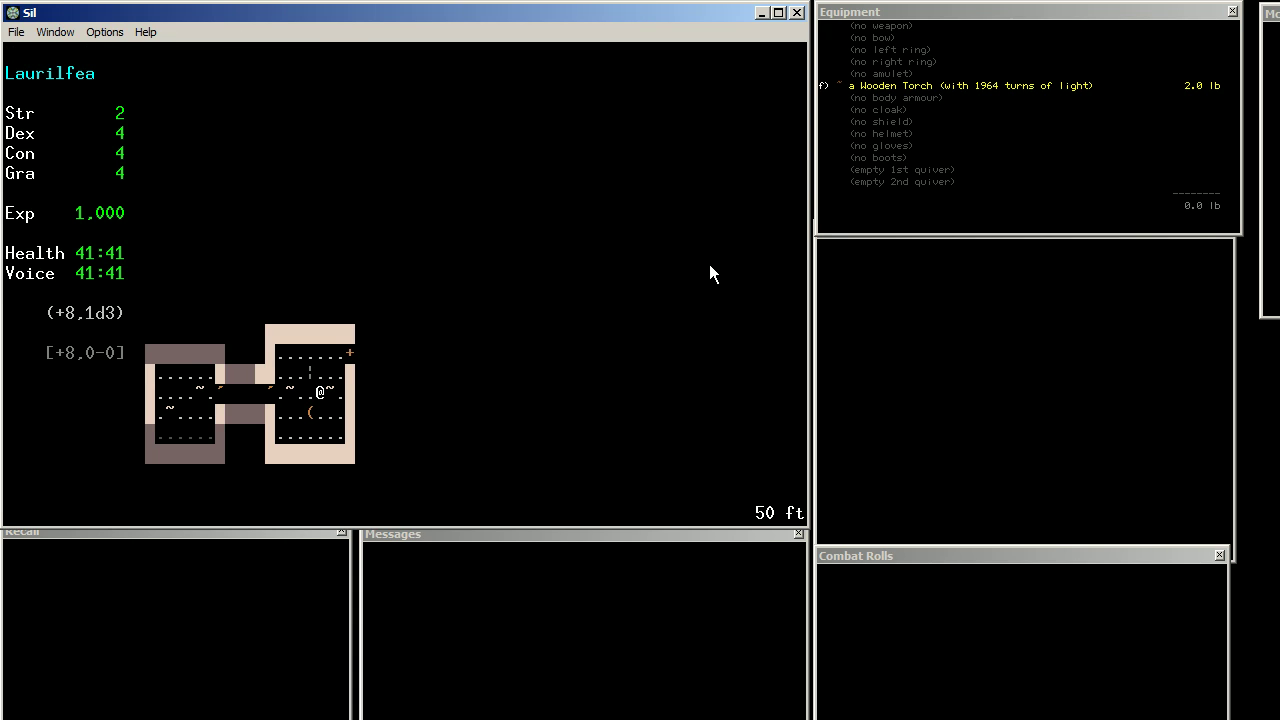
pyautogui.press('9')
pyautogui.press('9')
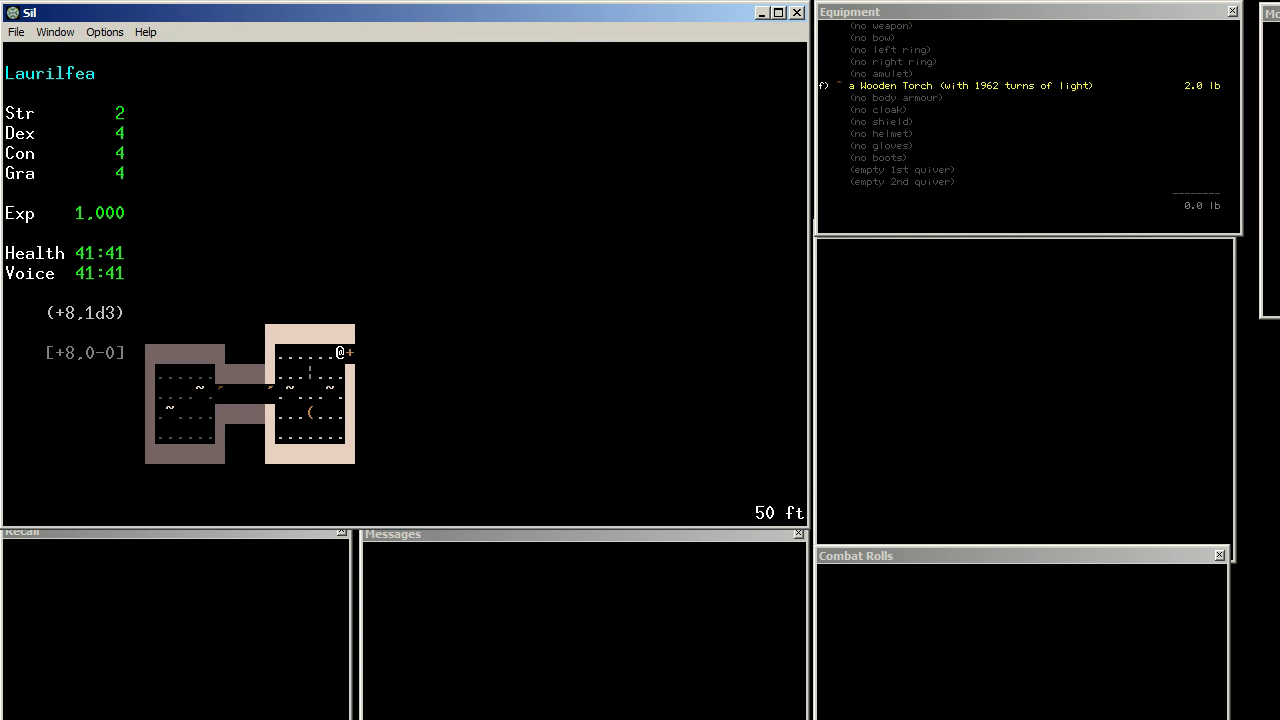
pyautogui.press('Right')
pyautogui.press('Right')
pyautogui.press('Right')
pyautogui.press('3')
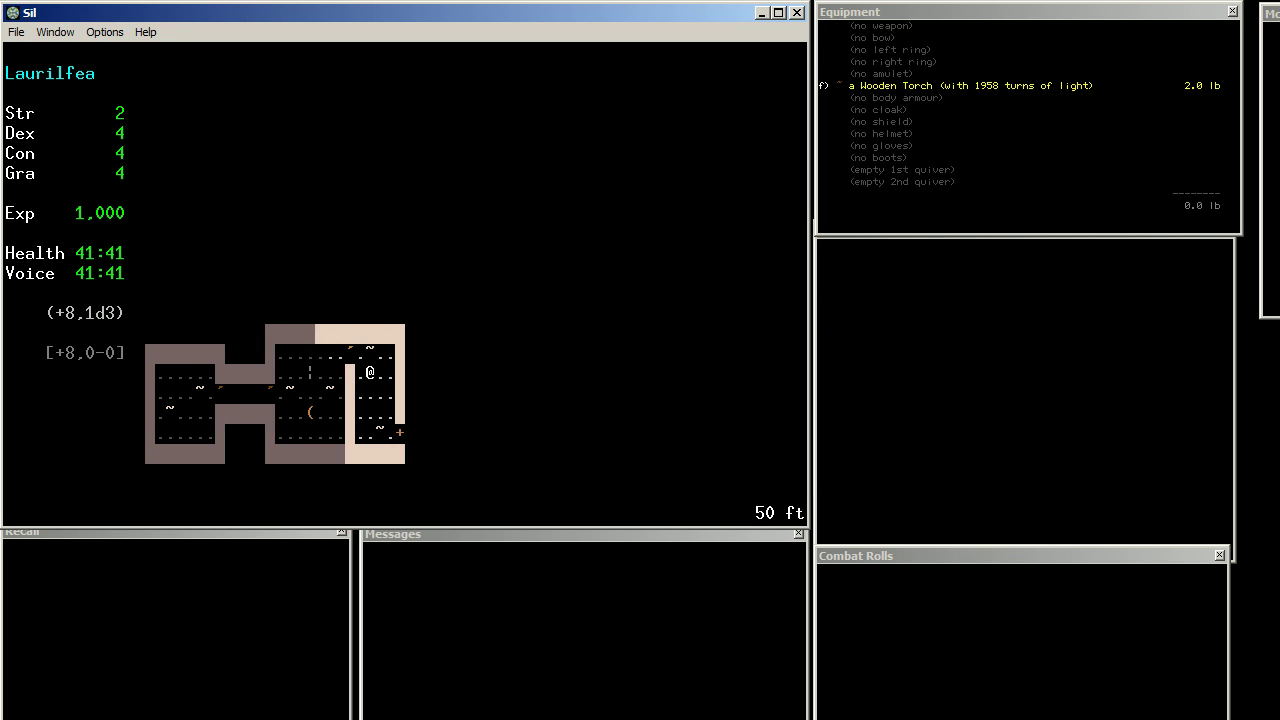
pyautogui.press('3')
pyautogui.press('3')
# Step: Go through the east door and move north until adjacent to the Grey mold
pyautogui.press('Down')
pyautogui.press('Right')
pyautogui.press('Right')
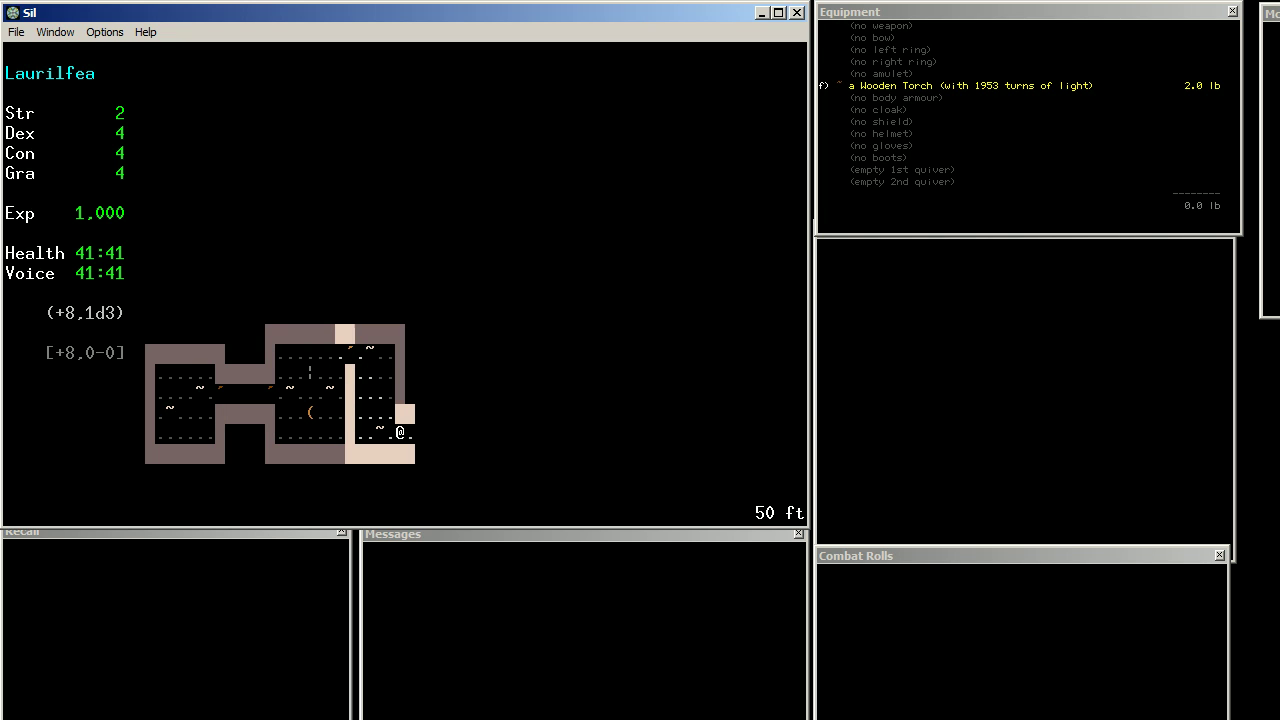
pyautogui.press('Right')
pyautogui.press('Right')
pyautogui.press('Right')
pyautogui.press('Up')
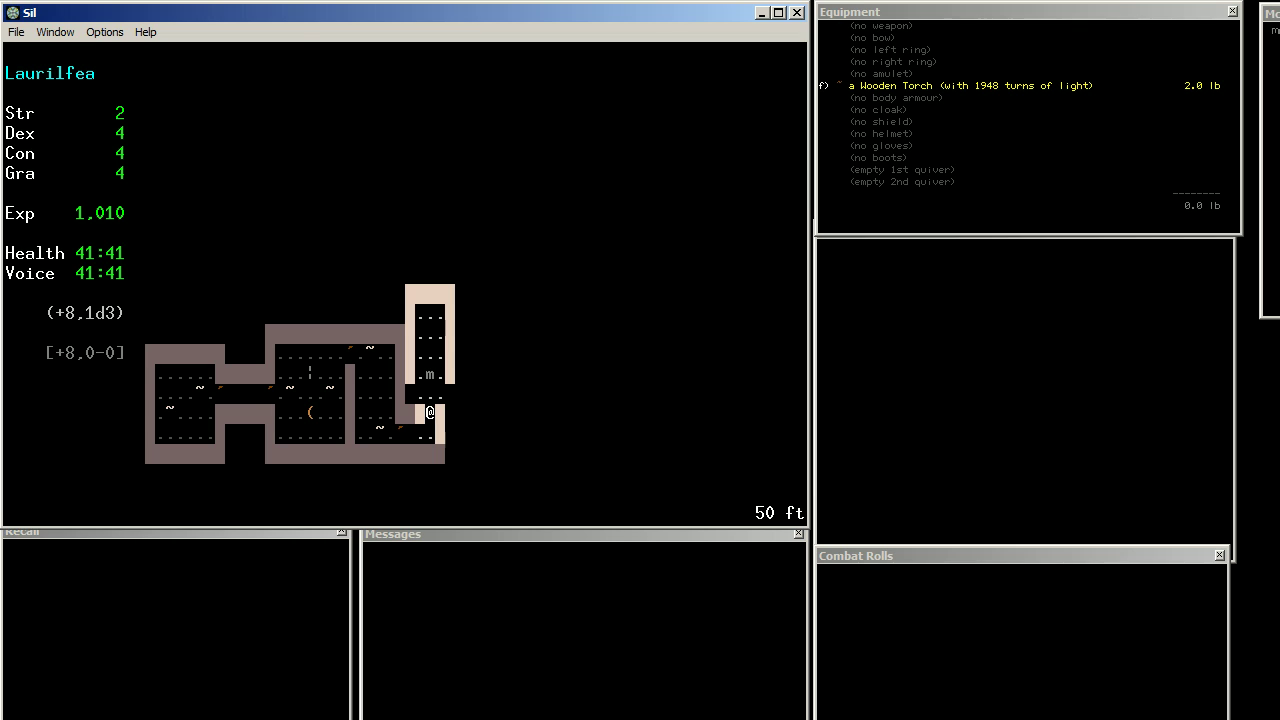
pyautogui.press('Up')
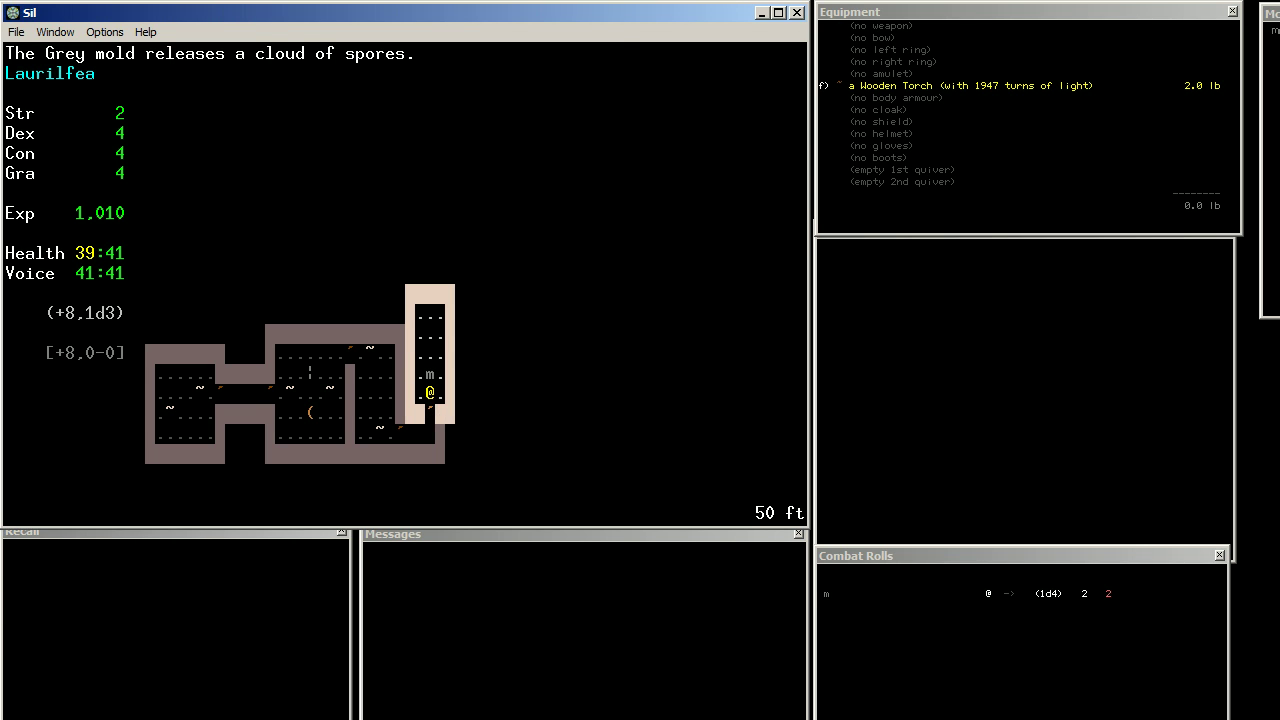
# Step: Attack the Grey mold once, then back away from its spores
pyautogui.press('Up')
pyautogui.press('Return')
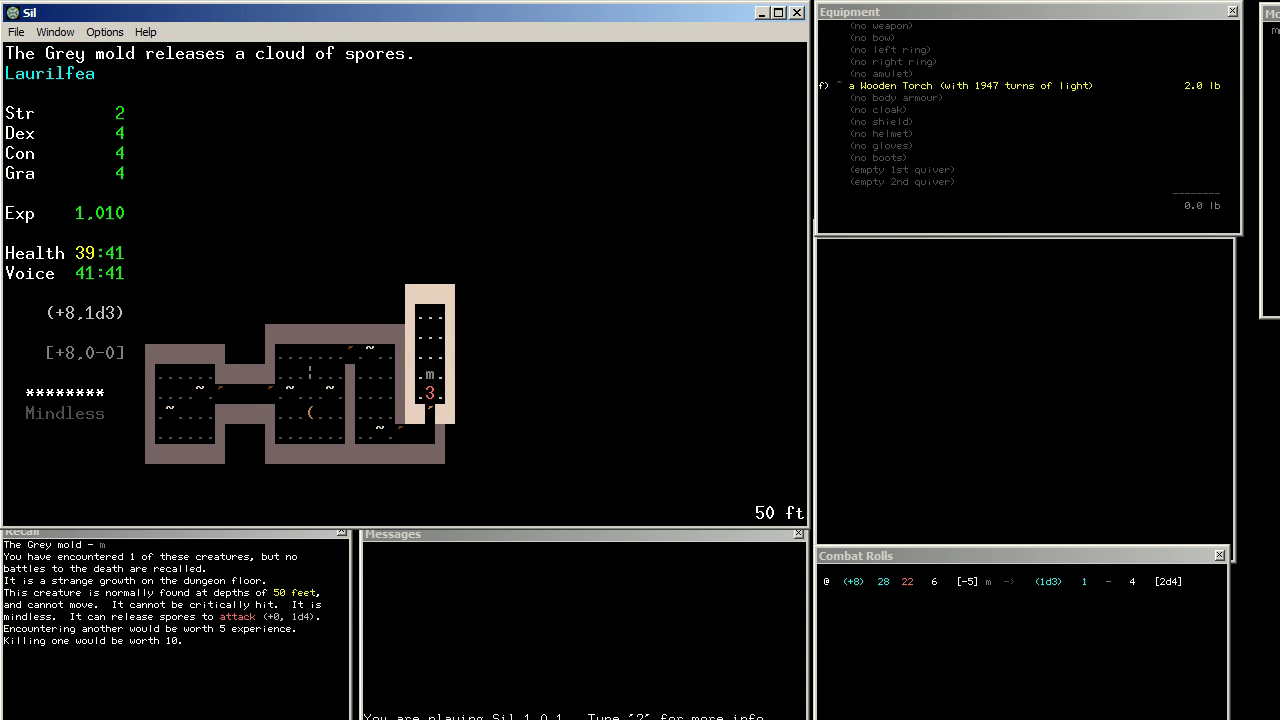
pyautogui.press('Down')
pyautogui.press('End')
# Step: Walk back through the upper room onto the Leather Armour
pyautogui.press('Left')
pyautogui.press('Left')
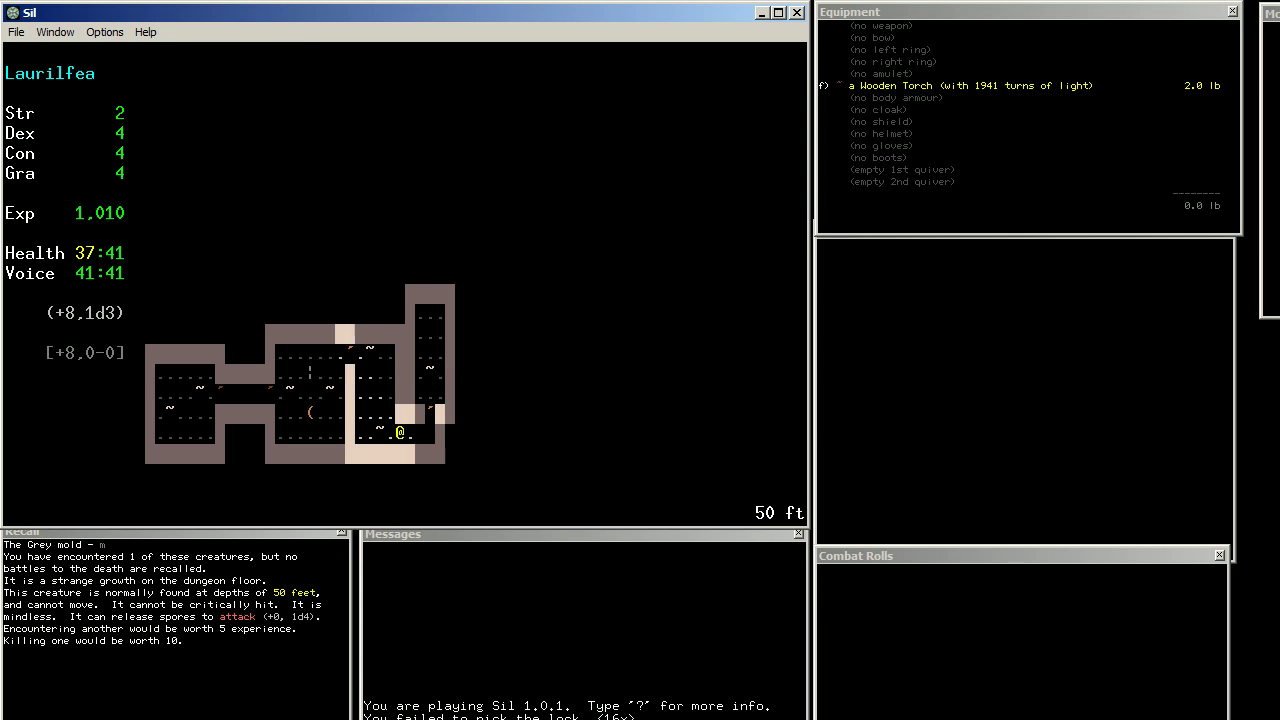
pyautogui.press('Home')
pyautogui.press('Home')
pyautogui.press('Home')
pyautogui.press('Left')
pyautogui.press('Home')
pyautogui.press('Left')
pyautogui.press('Left')
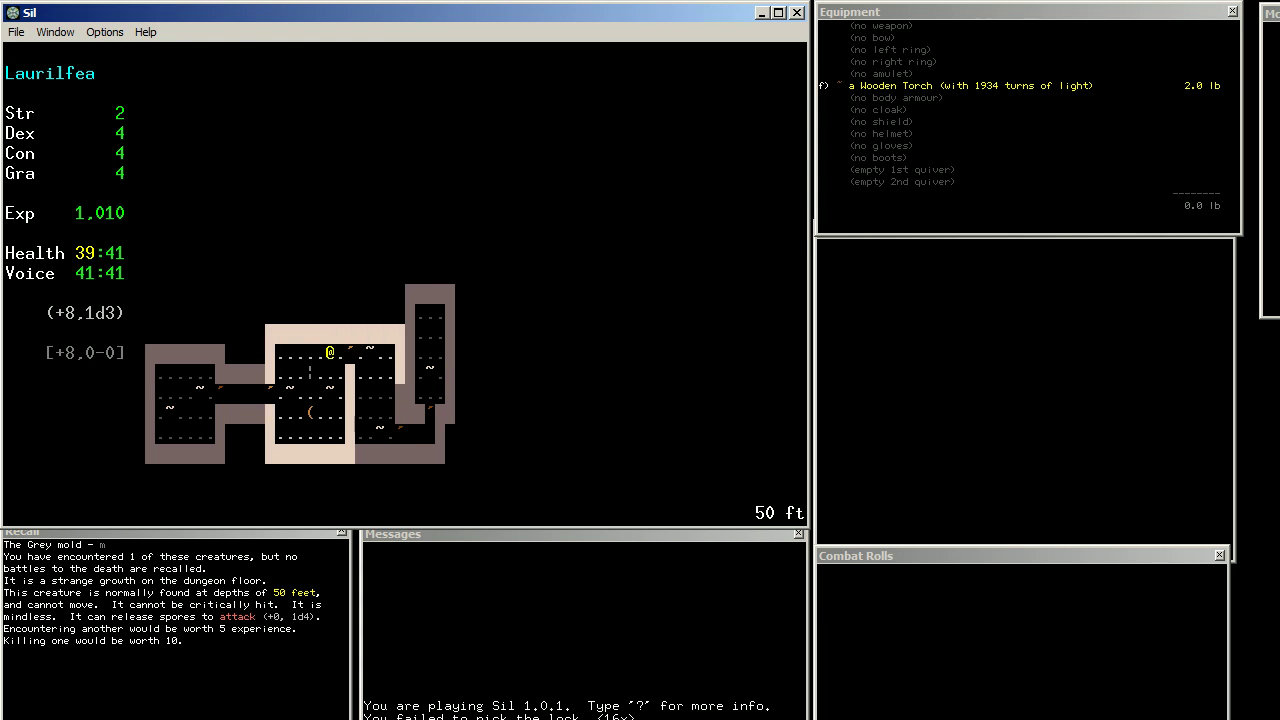
pyautogui.press('Left')
pyautogui.press('End')
pyautogui.press('Down')
pyautogui.press('Down')
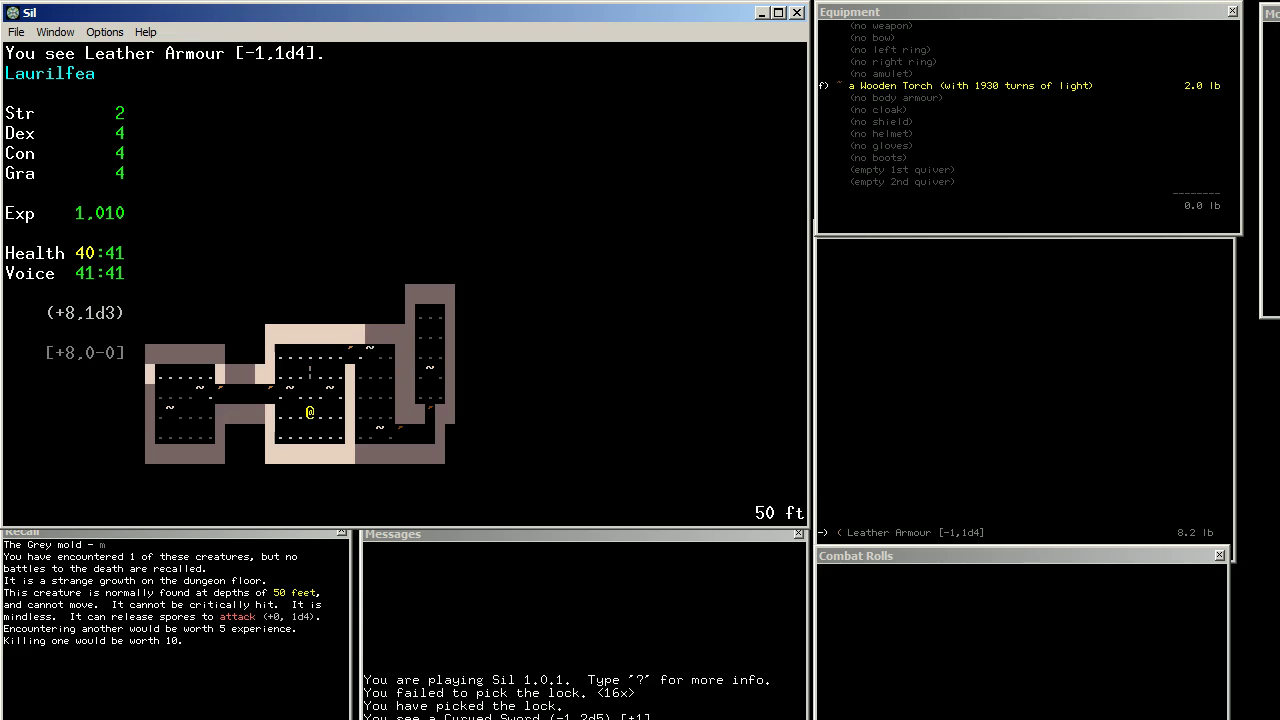
# Step: Pick up the Leather Armour and the Curved Sword
pyautogui.press('g')
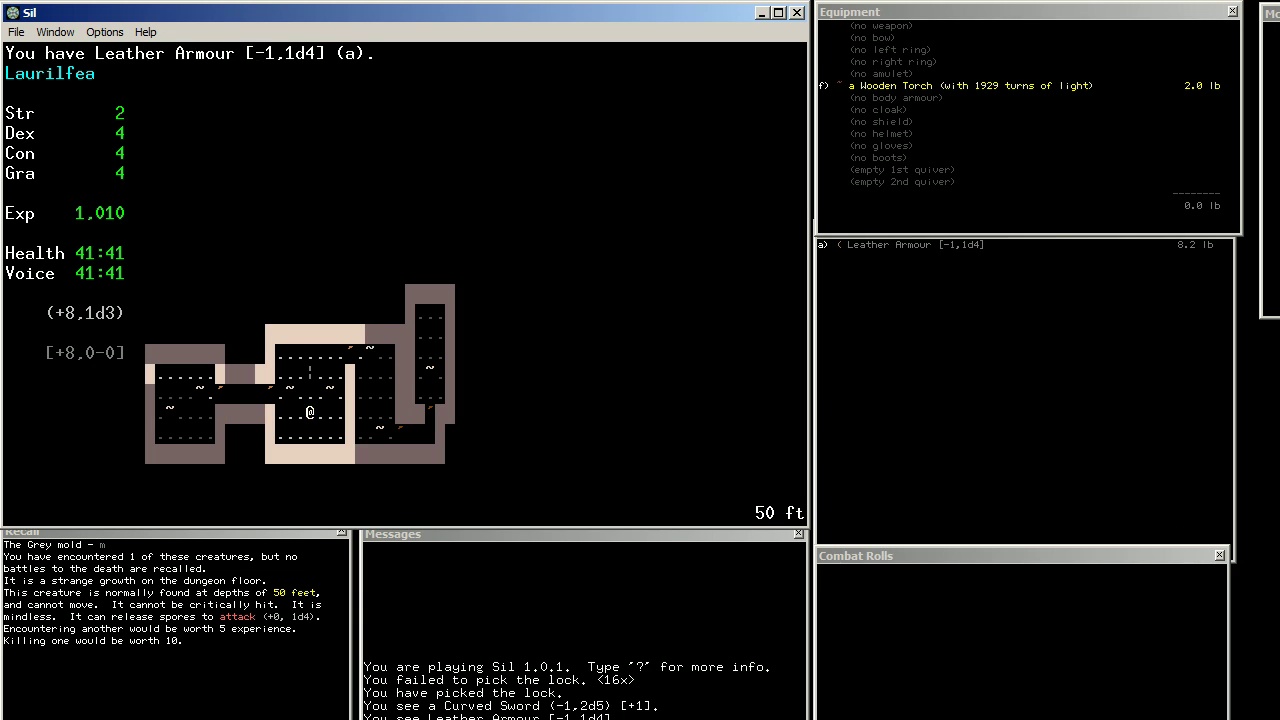
pyautogui.press('Up')
pyautogui.press('Up')
pyautogui.press('g')
pyautogui.press('pageup')
pyautogui.press('Up')
# Step: Wear the Leather Armour and wield the Curved Sword
pyautogui.press('w')
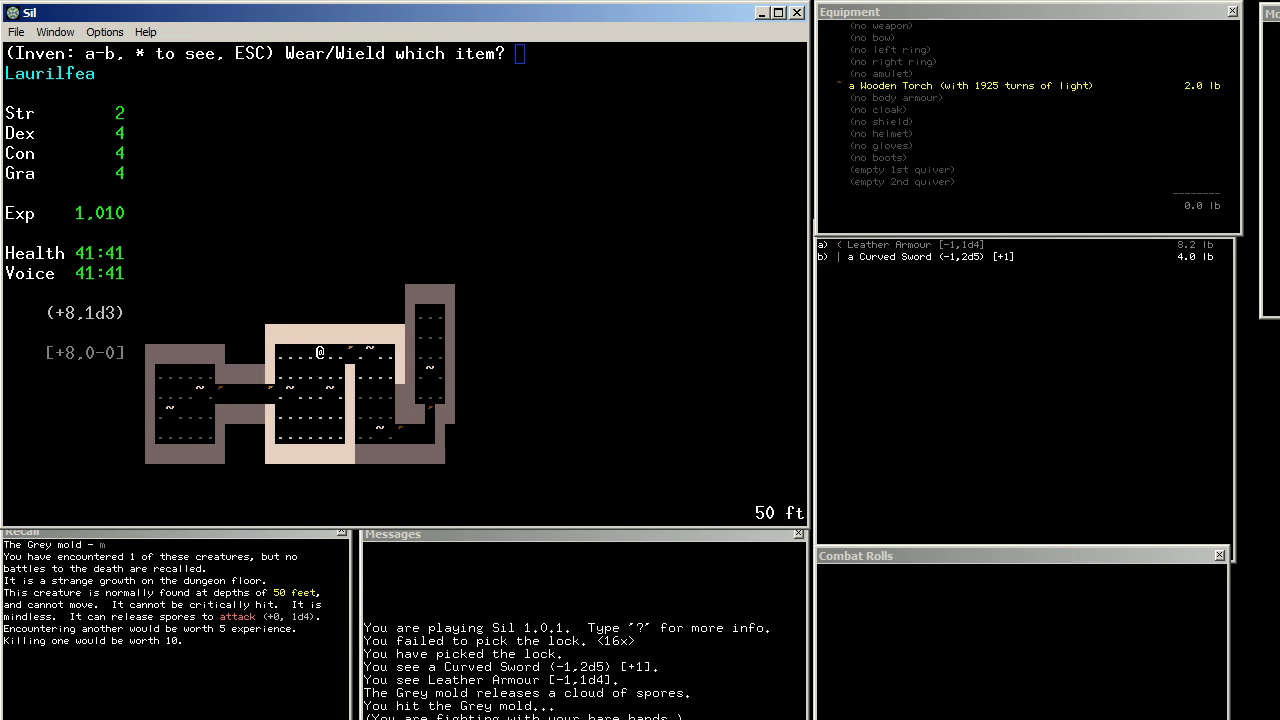
pyautogui.press('a')
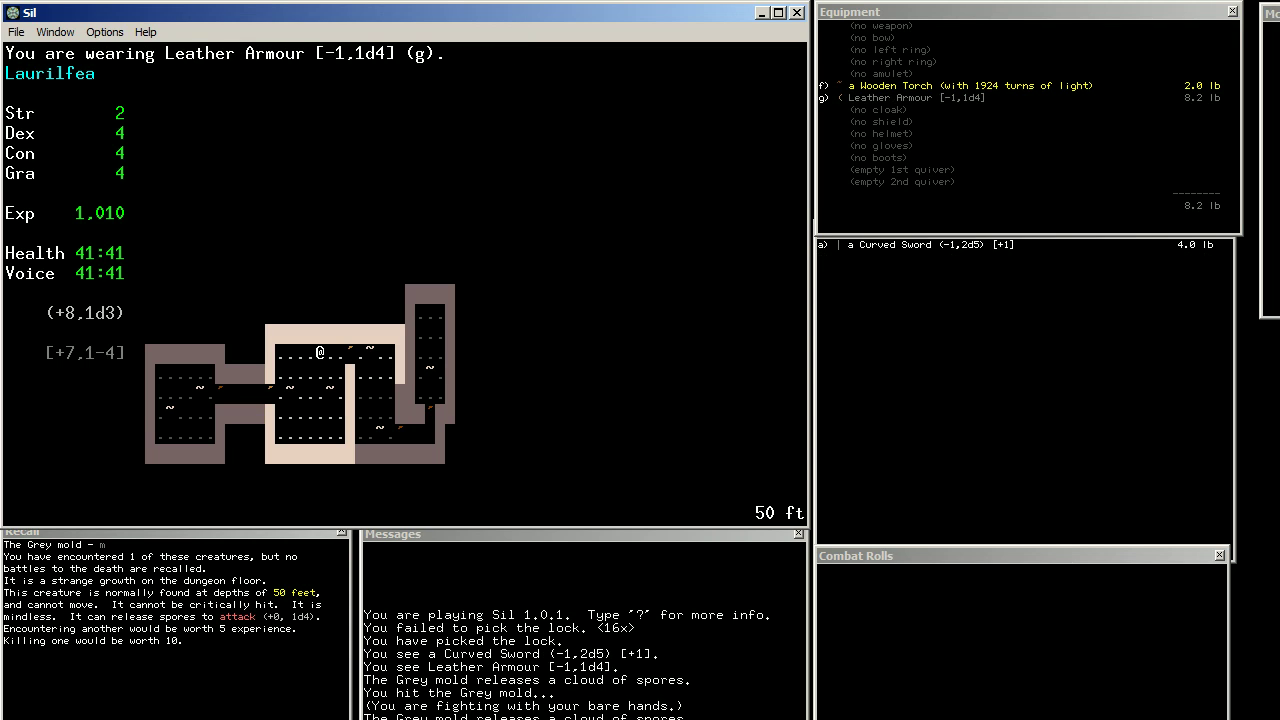
pyautogui.press('w')
pyautogui.press('a')
# Step: Walk east along the corridor onto the tutorial note and dismiss it
pyautogui.press('Right')
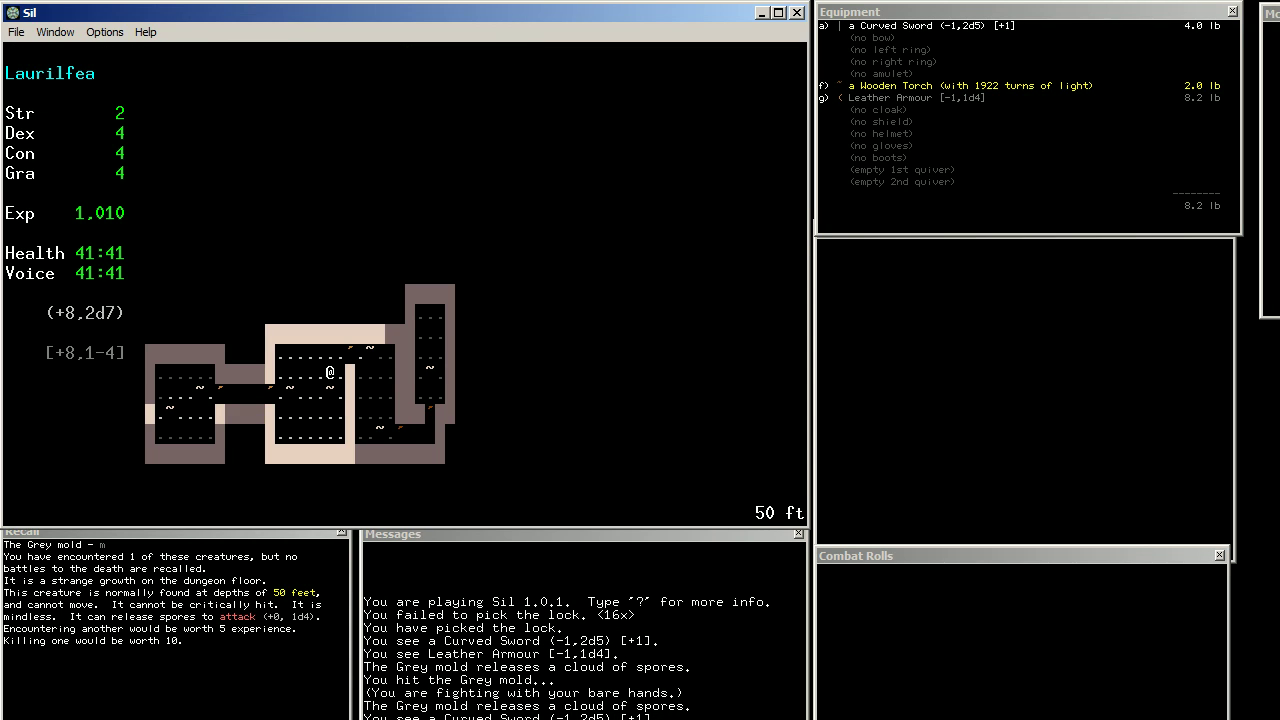
pyautogui.press('Right')
pyautogui.press('Right')
pyautogui.press('Right')
pyautogui.press('Right')
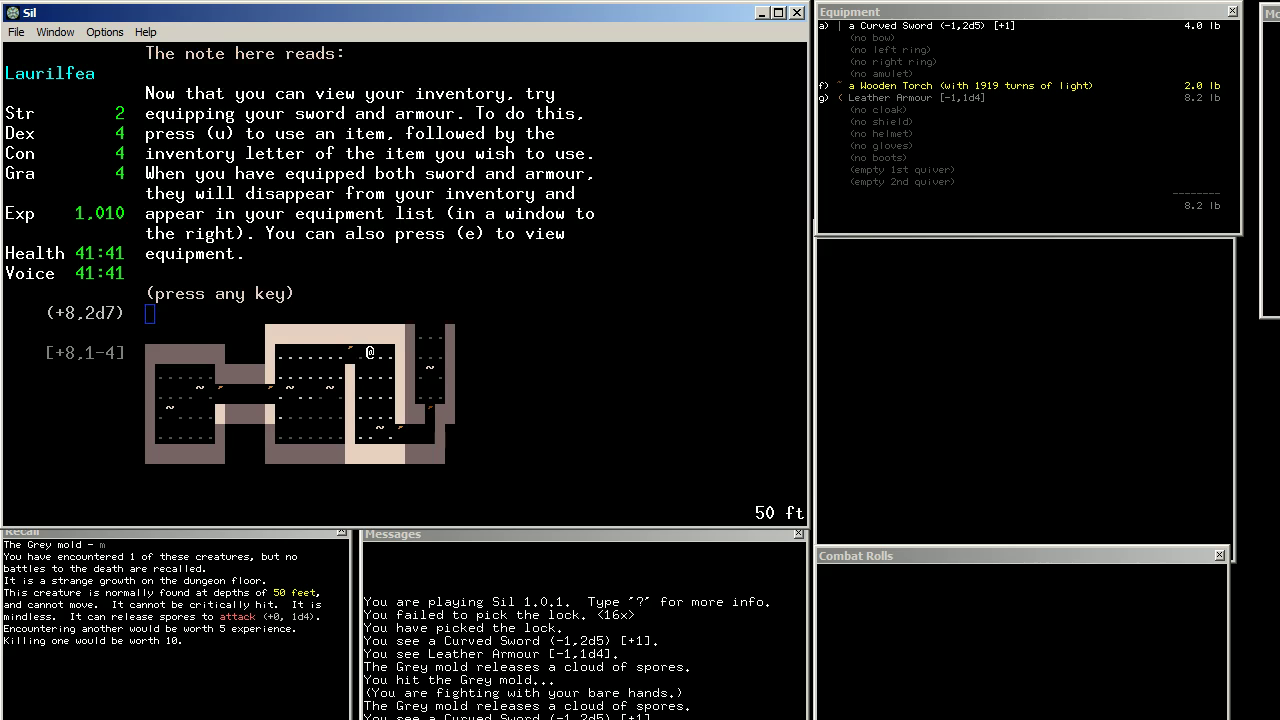
pyautogui.press('space')
# Step: Head south down toward the lower right passage
pyautogui.press('Down')
pyautogui.press('Right')
pyautogui.press('Down')
pyautogui.press('Right')
pyautogui.press('Down')
pyautogui.press('Right')
pyautogui.press('Down')
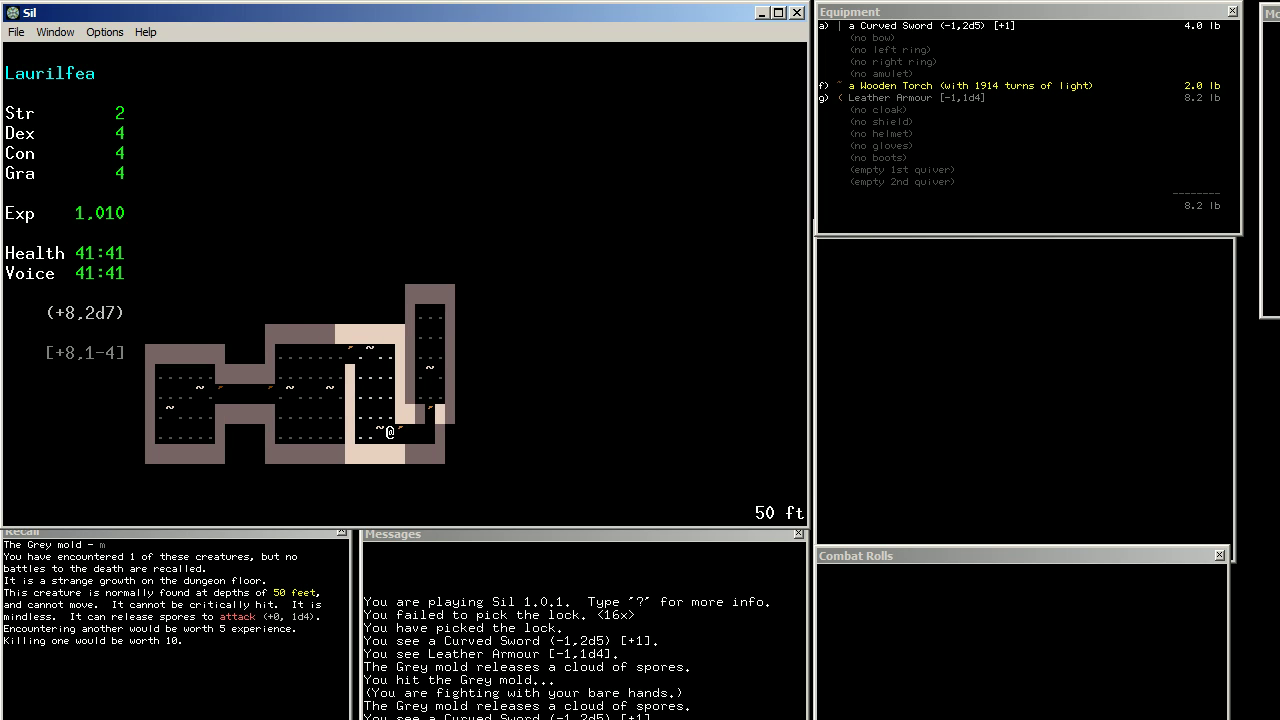
pyautogui.press('Right')
pyautogui.press('Right')
# Step: Return north to the Grey mold and strike it repeatedly with the Curved Sword
pyautogui.press('Up')
pyautogui.press('Right')
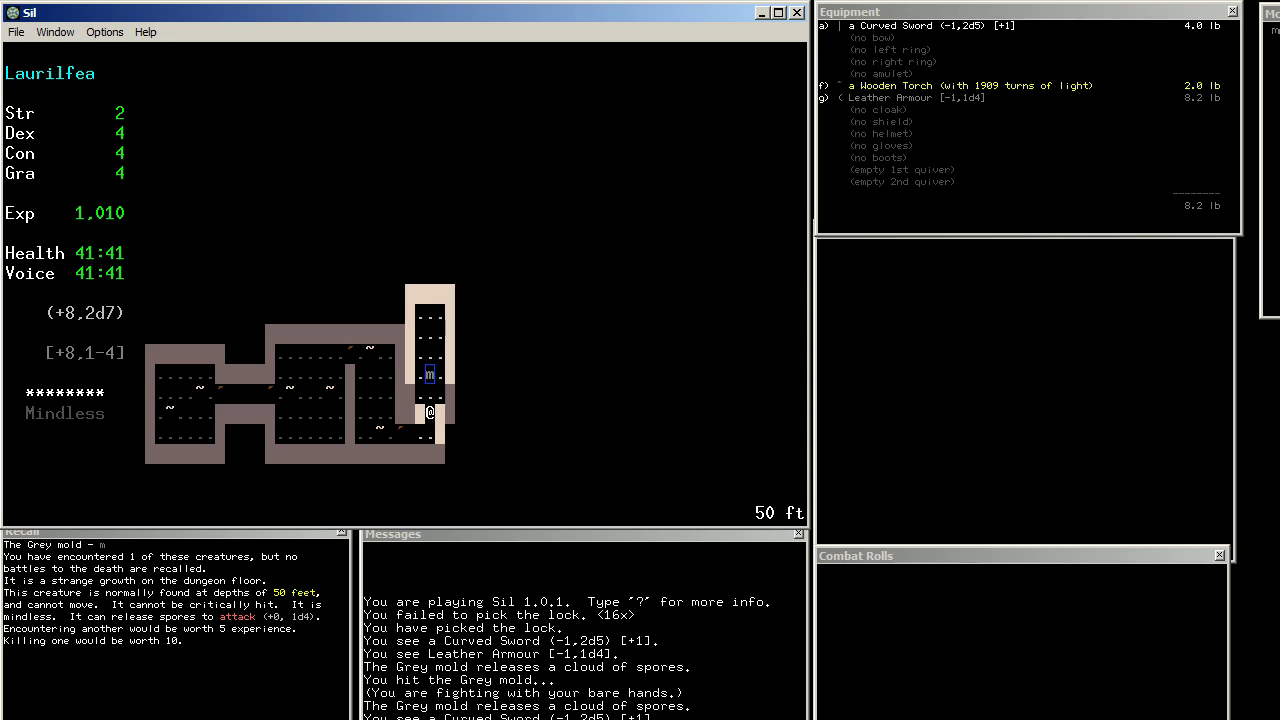
pyautogui.press('9')
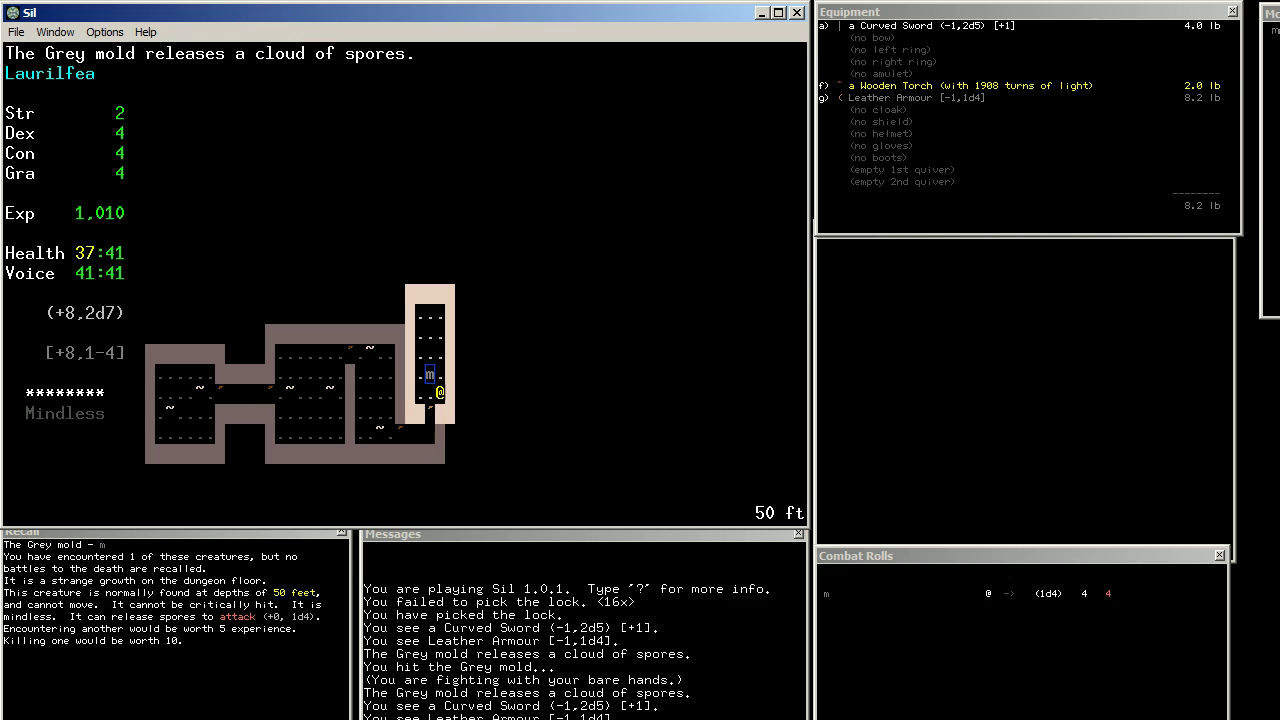
pyautogui.press('7')
pyautogui.press('7')
pyautogui.press('7')
pyautogui.press('7')
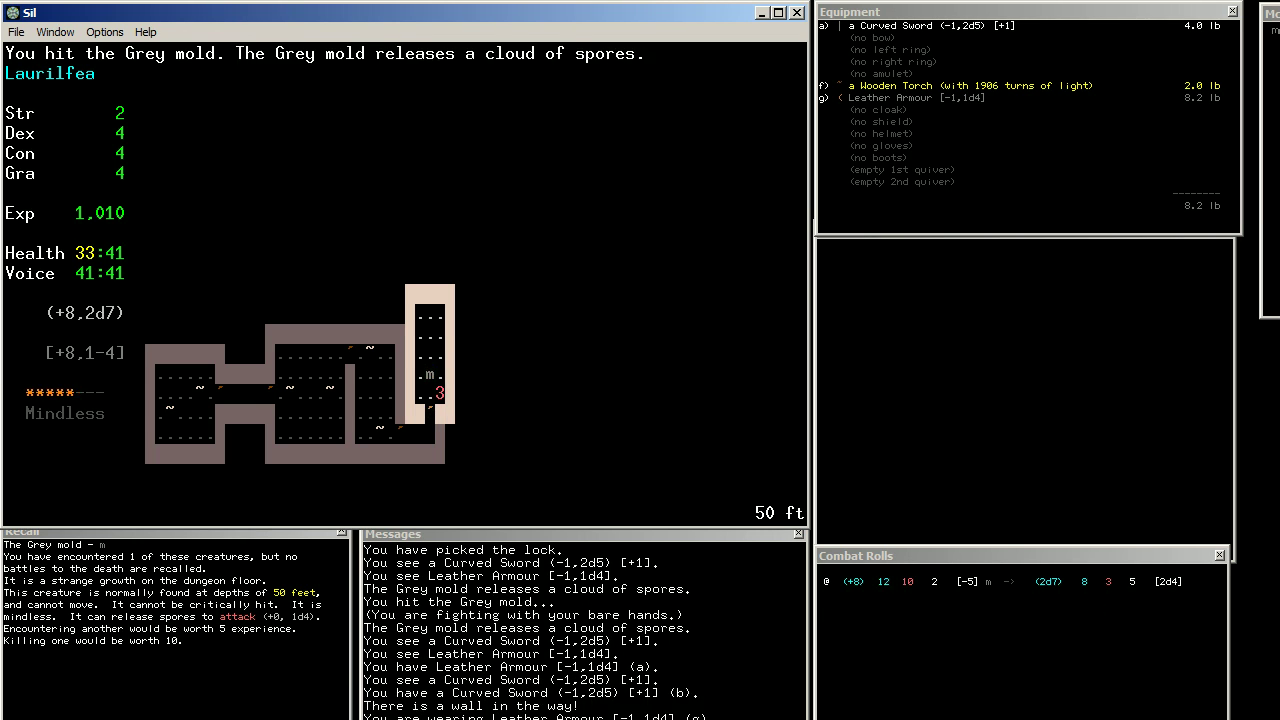
pyautogui.press('7')
pyautogui.press('7')
pyautogui.press('7')
pyautogui.press('7')
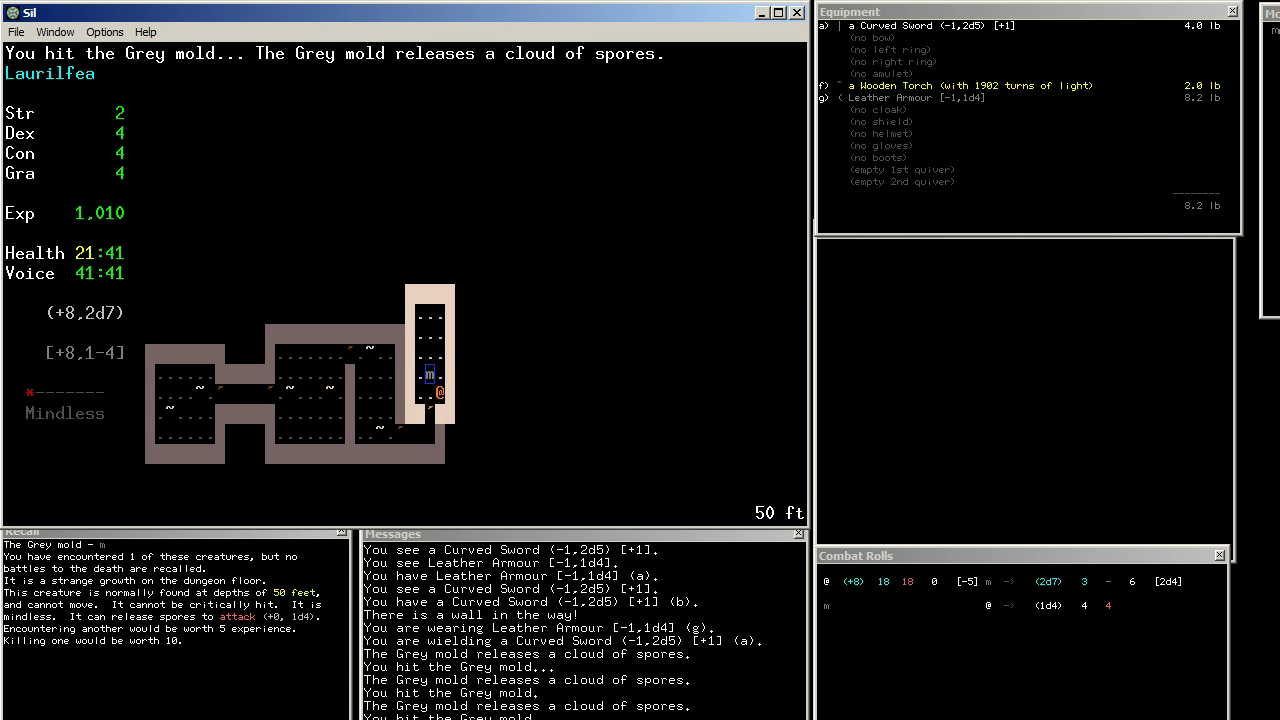
pyautogui.press('7')
pyautogui.press('7')
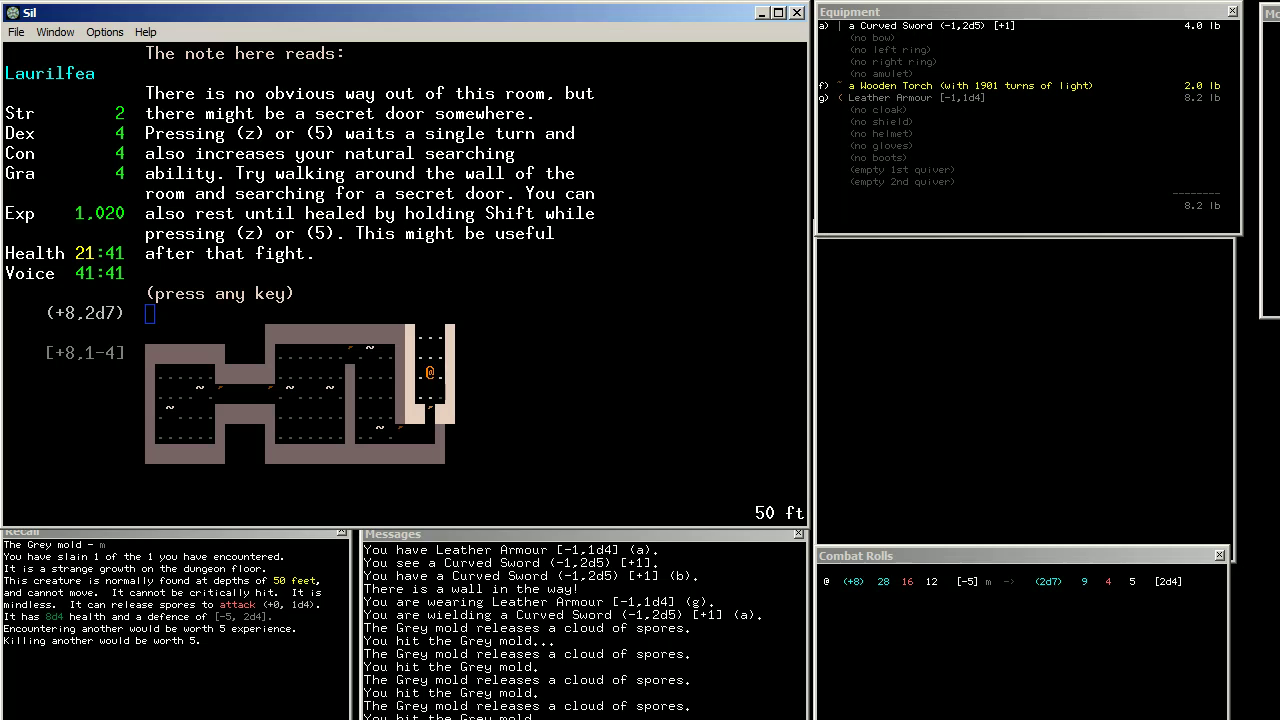
# Step: Dismiss the secret-door tutorial note with Escape
pyautogui.press('Escape')
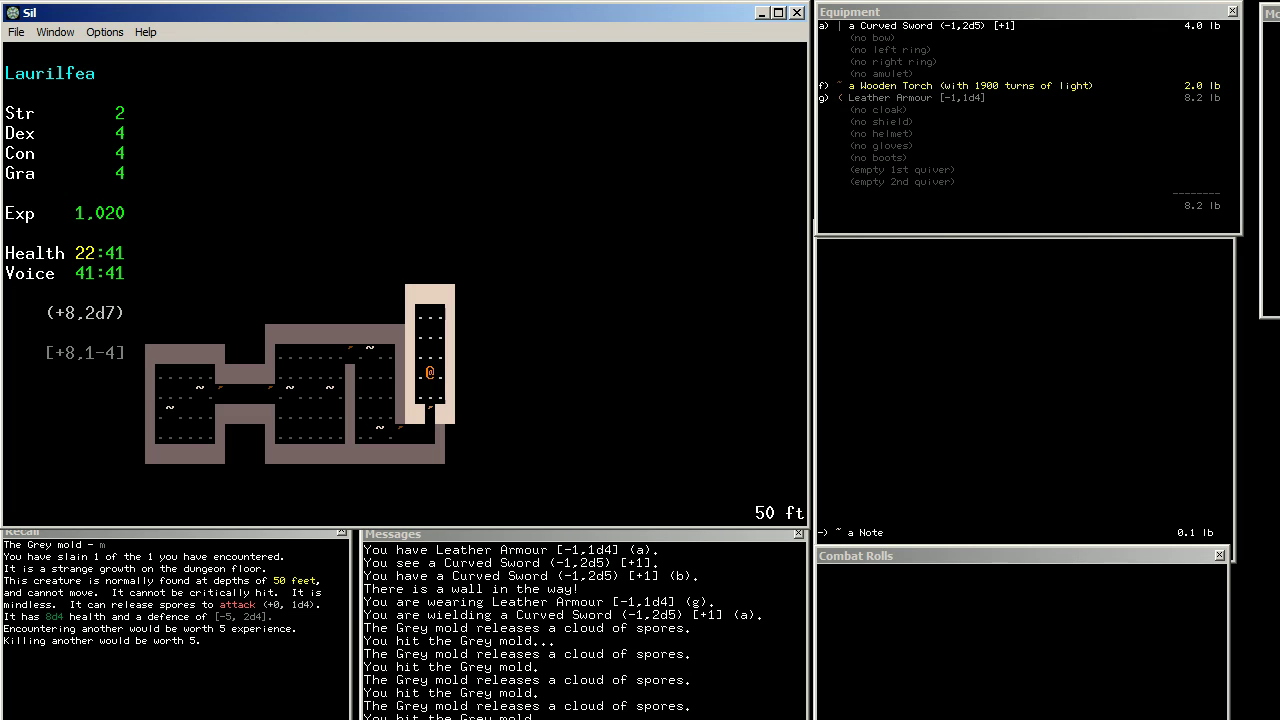
# Step: Walk up the corridor, cancel the song menu, and switch to stealth mode
pyautogui.press('Up')
pyautogui.press('Up')
pyautogui.press('Up')
pyautogui.press('s')
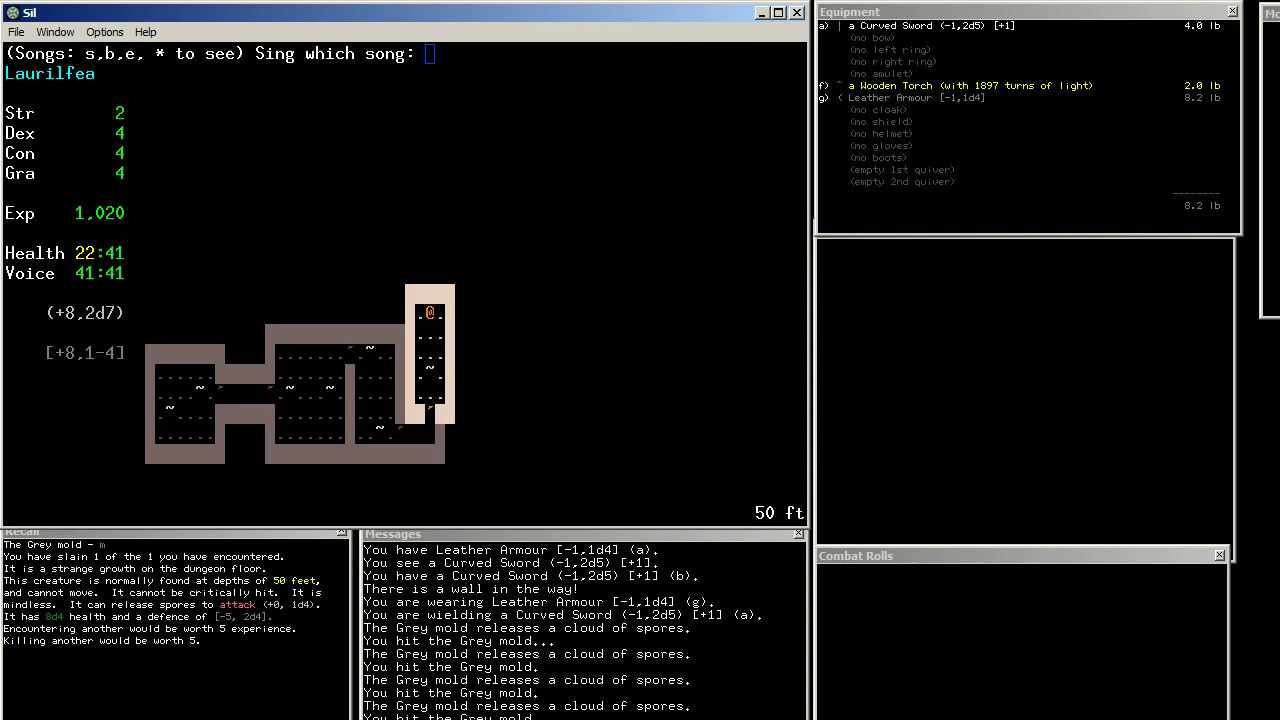
pyautogui.press('*')
pyautogui.press('Escape')
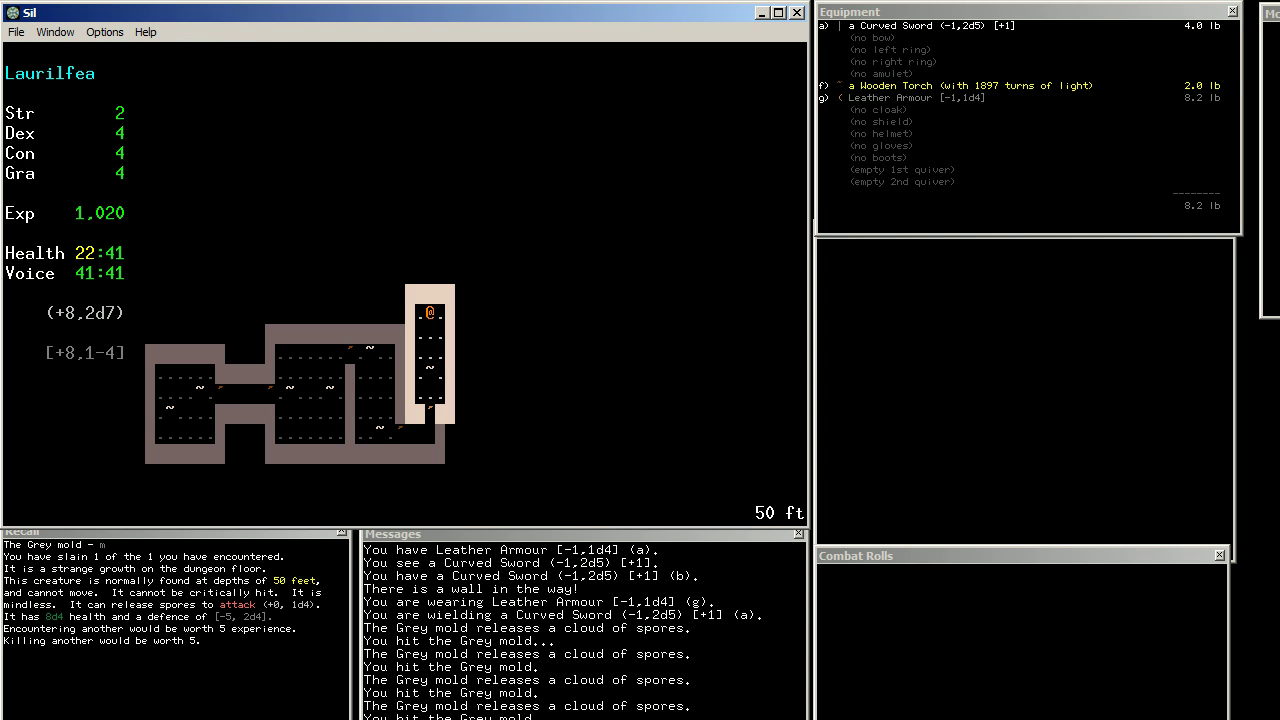
pyautogui.hotkey('shift', 's')
pyautogui.hotkey('shift', 's')
# Step: Find the secret door along the wall and walk into the hidden room
pyautogui.press('3')
pyautogui.press('6')
pyautogui.press('6')
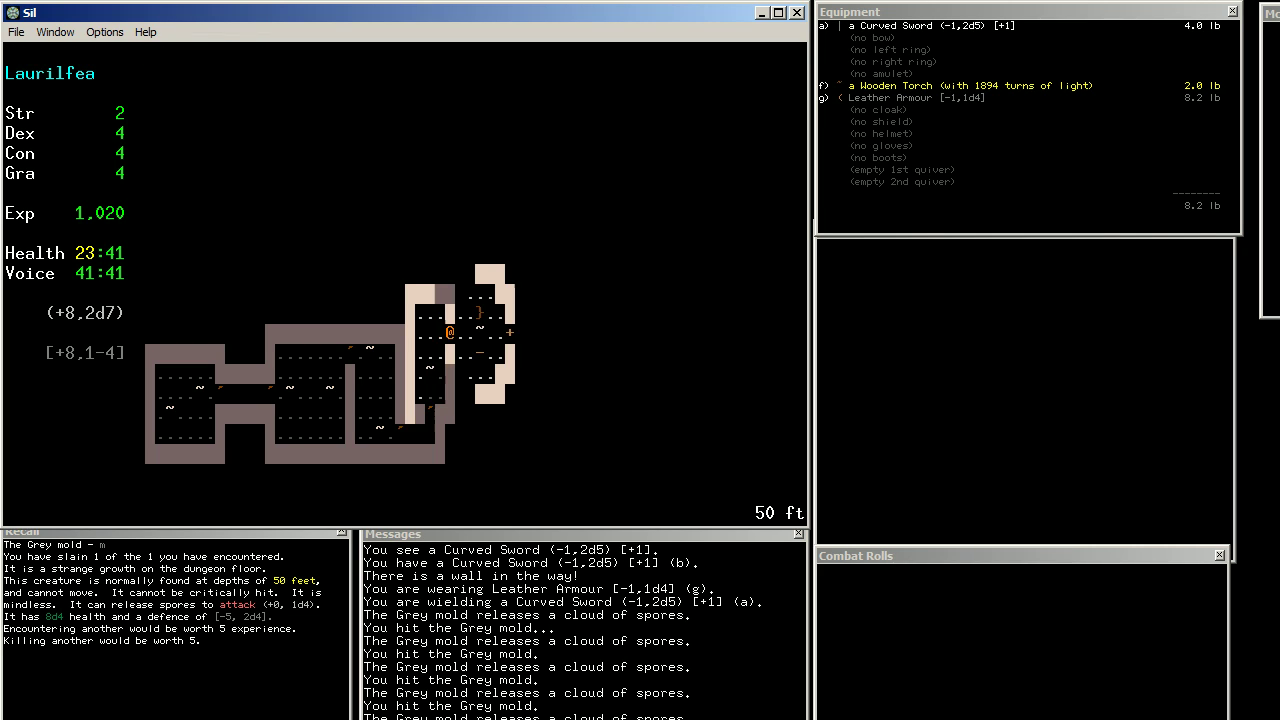
pyautogui.press('6')
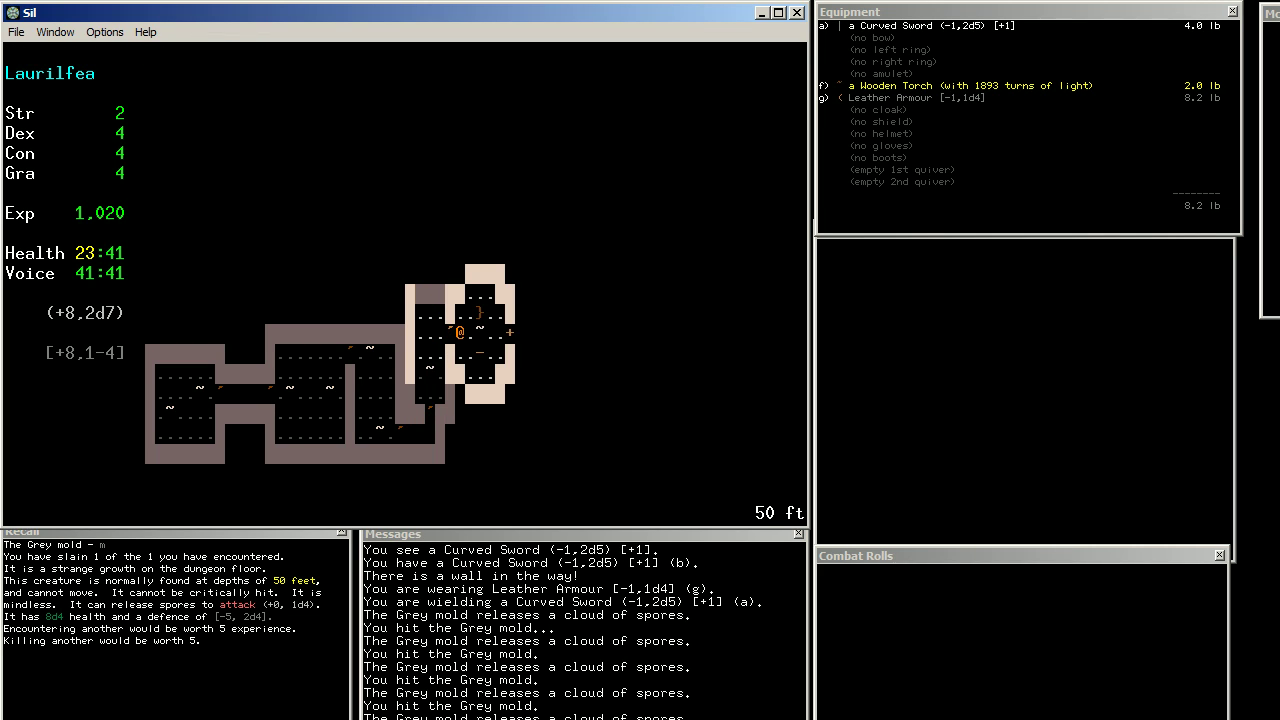
pyautogui.press('6')
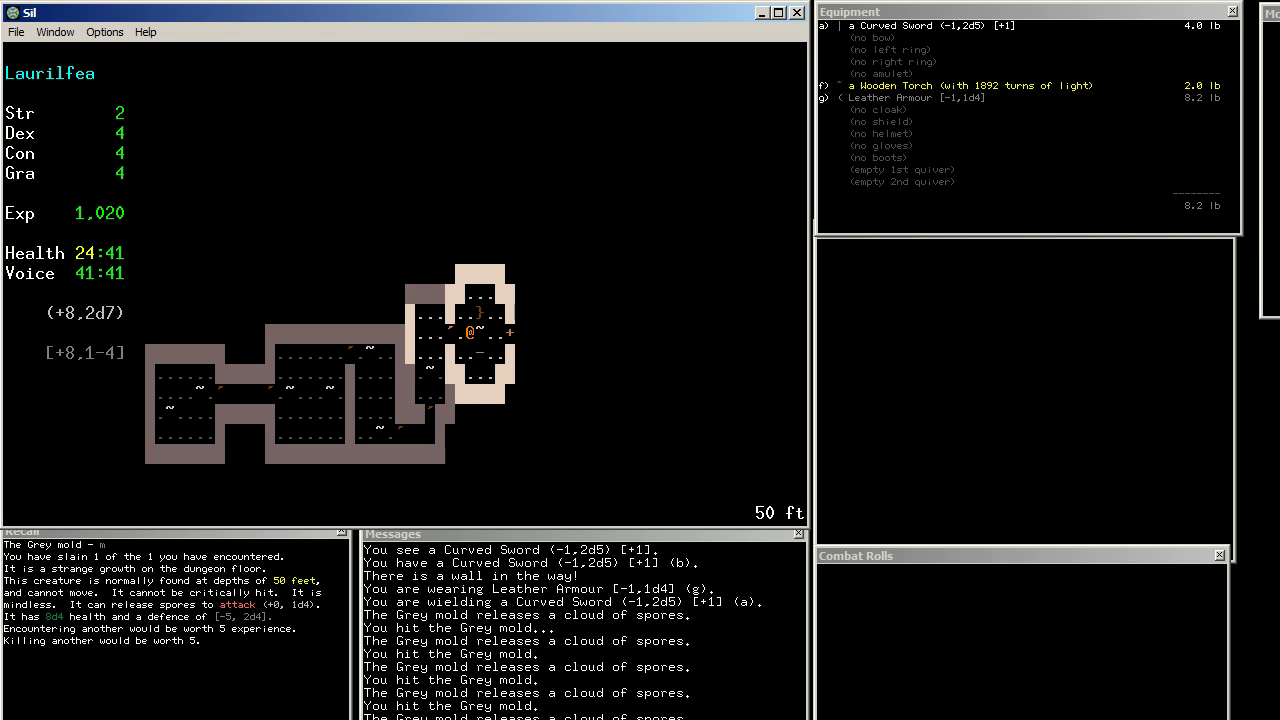
pyautogui.press('6')
# Step: Dismiss the tutorial note and pick up the Shortbow
pyautogui.press('Escape')
pyautogui.press('8')
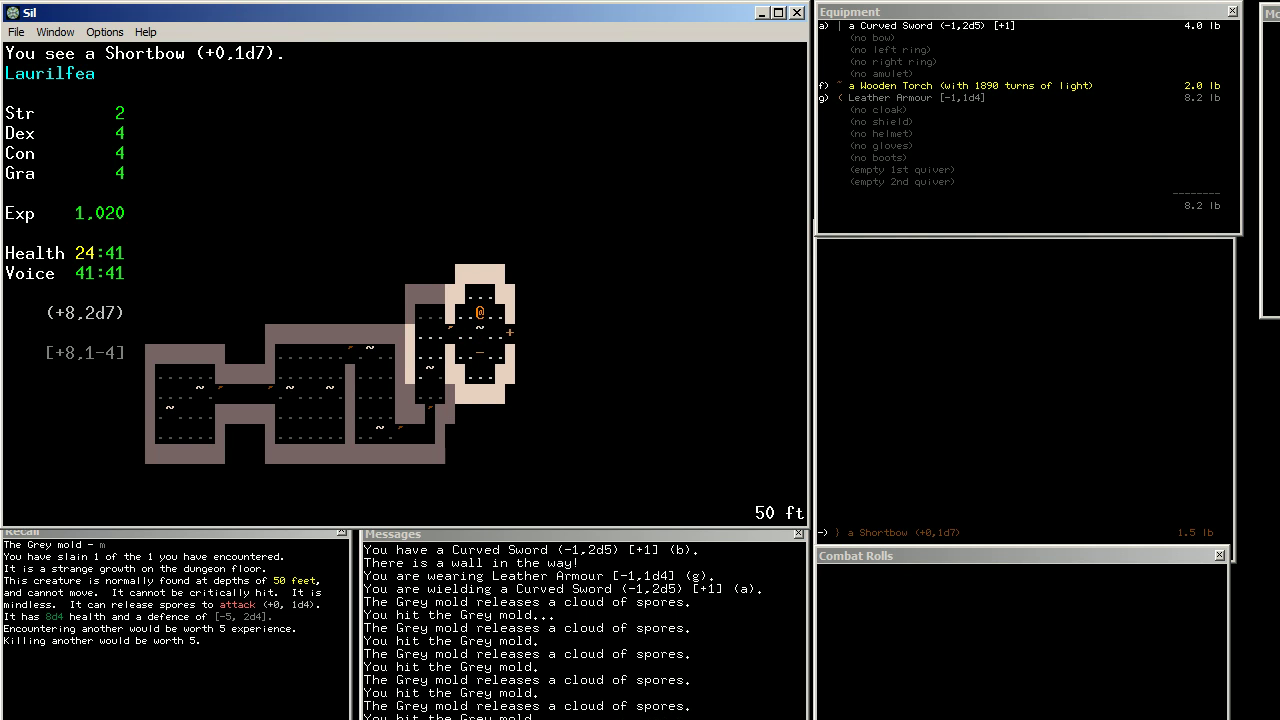
pyautogui.press('g')
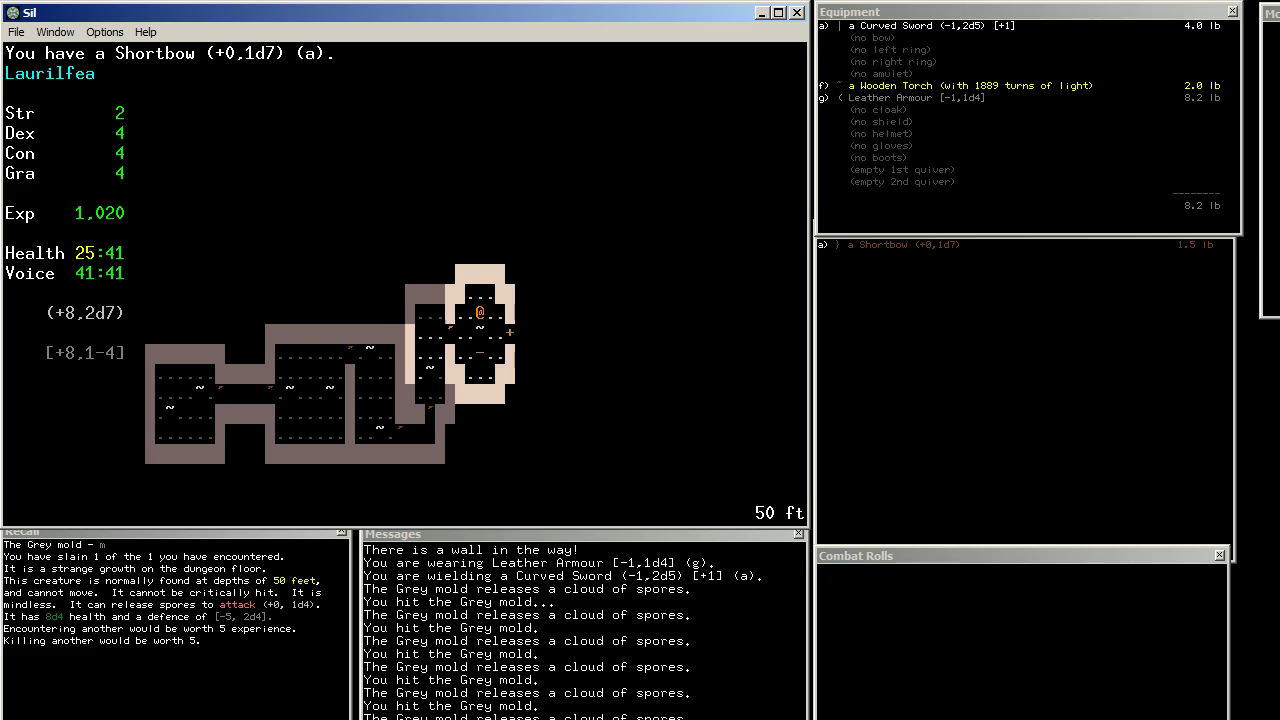